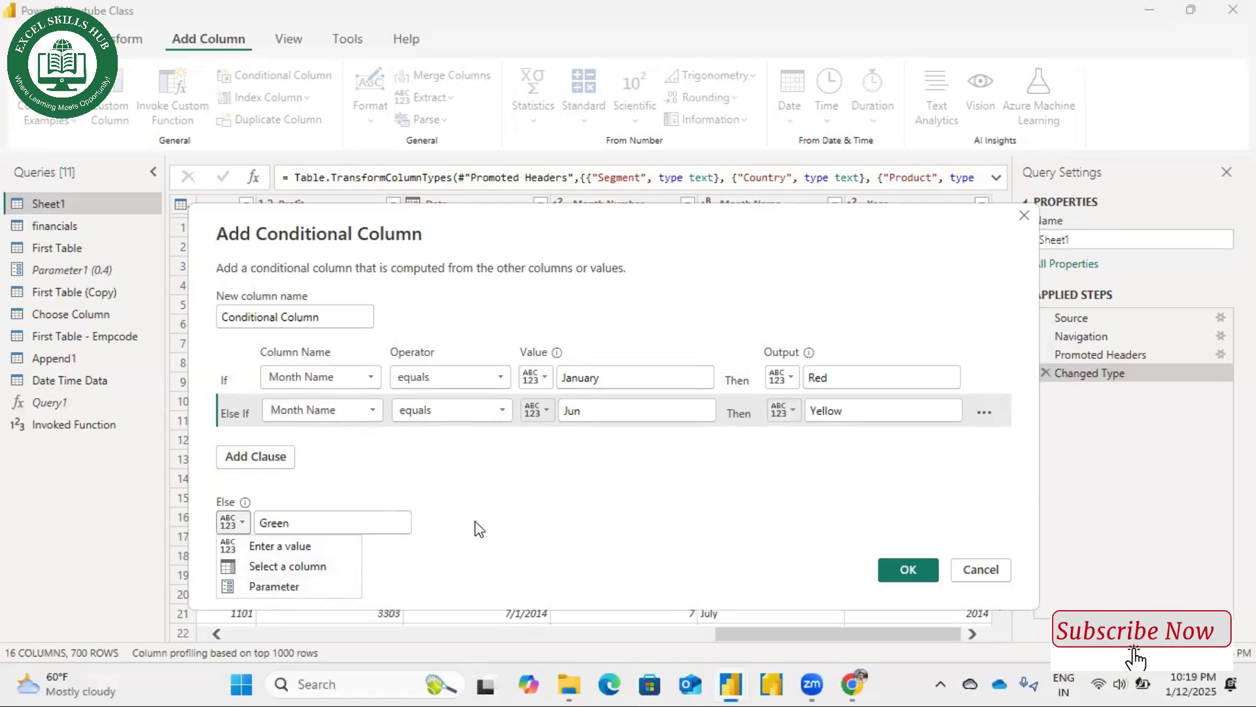
Step: Create the Month Name conditional column with Red, Yellow and Green outputs, and correct its second clause's value to June
left_click(698, 540)
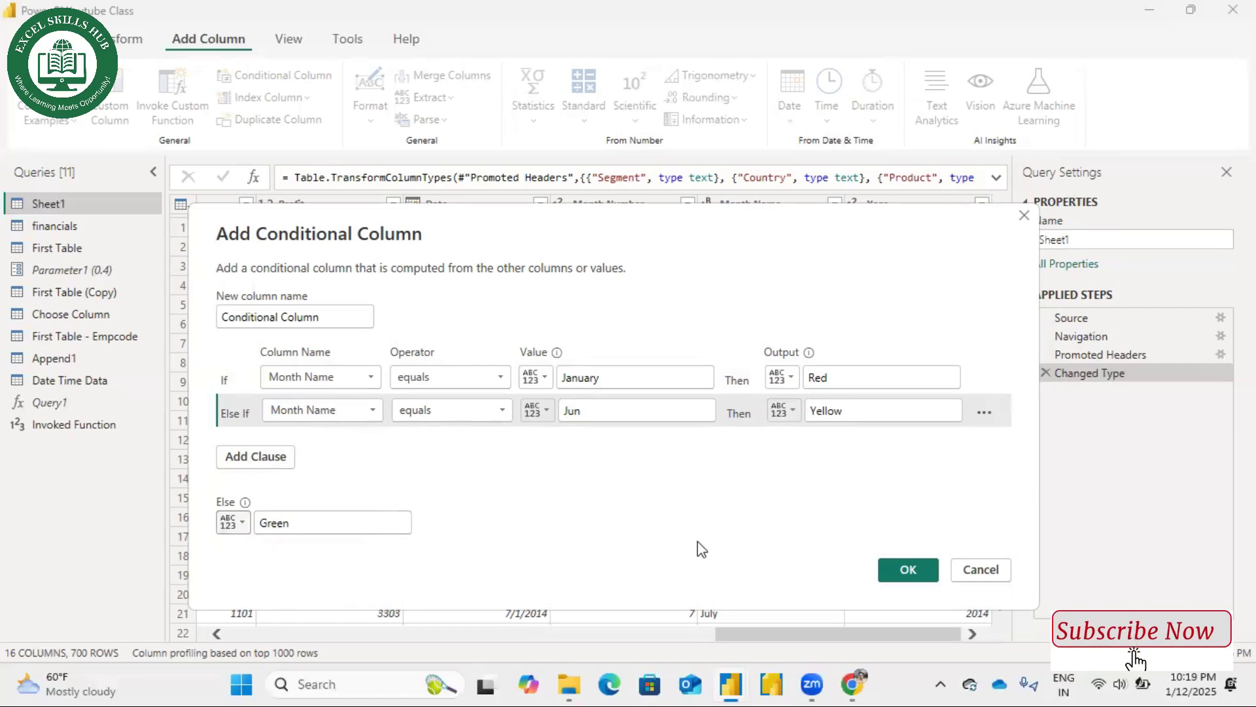
left_click(911, 570)
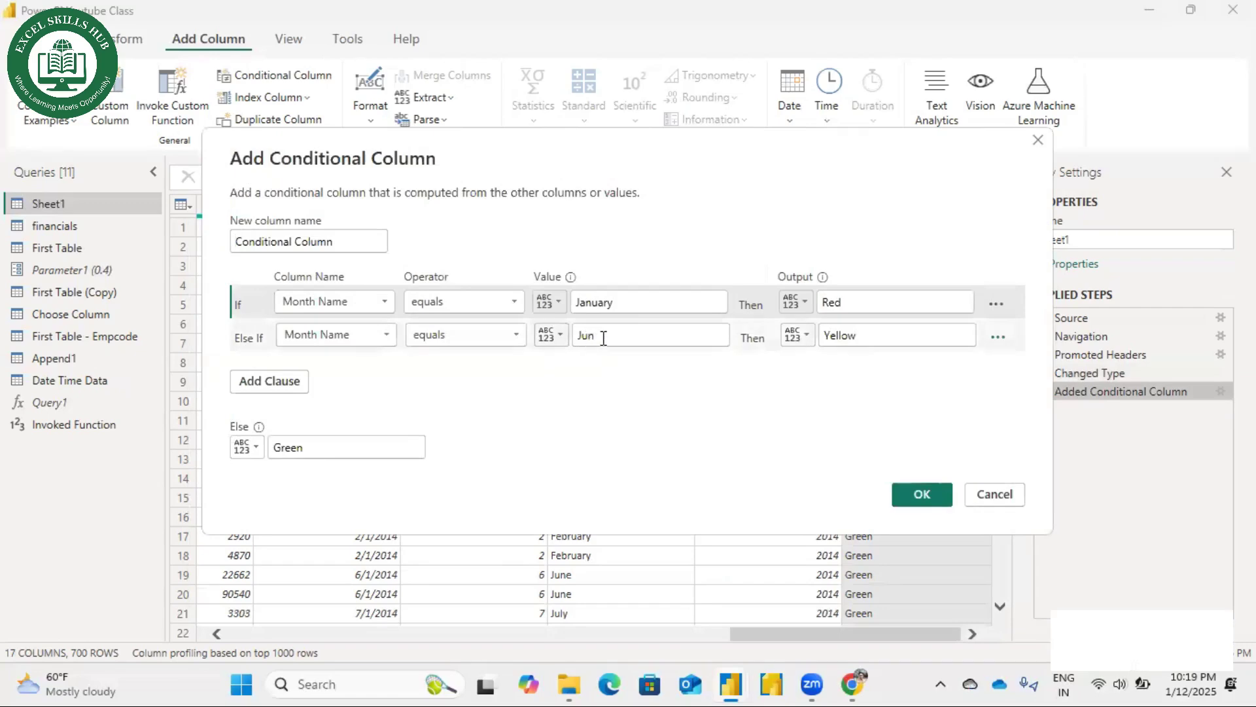
left_click(603, 338)
type("e")
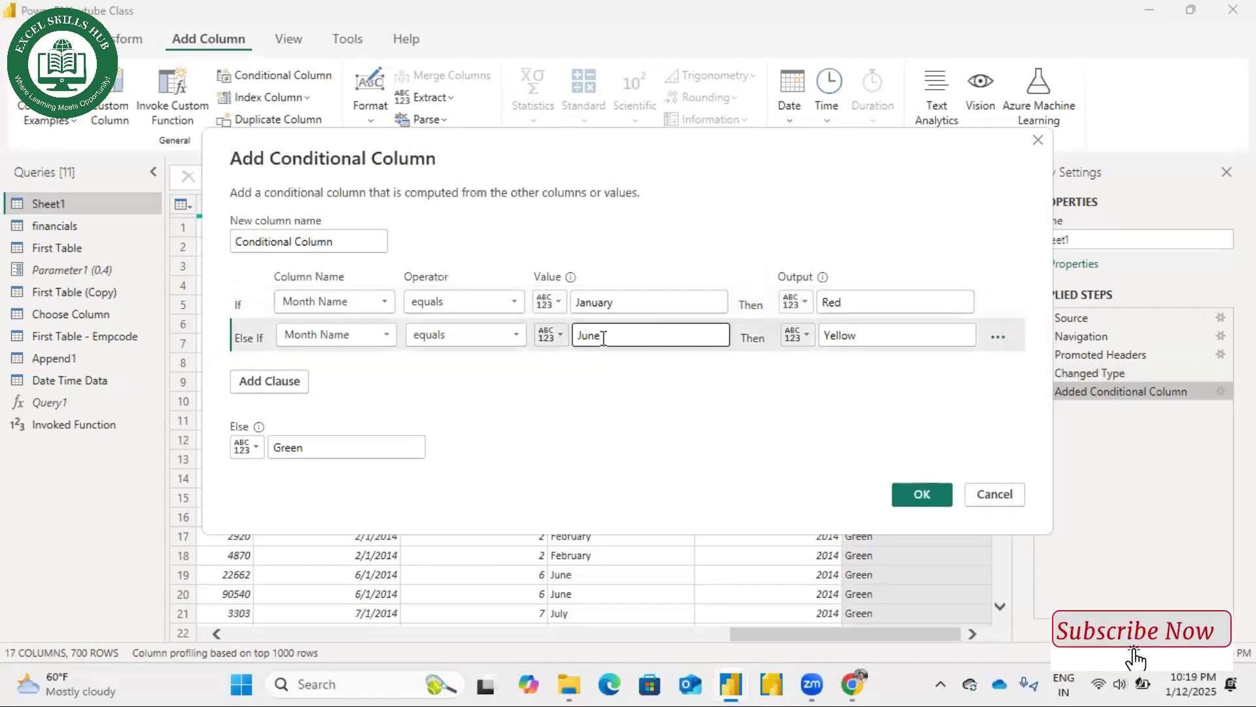
left_click(922, 495)
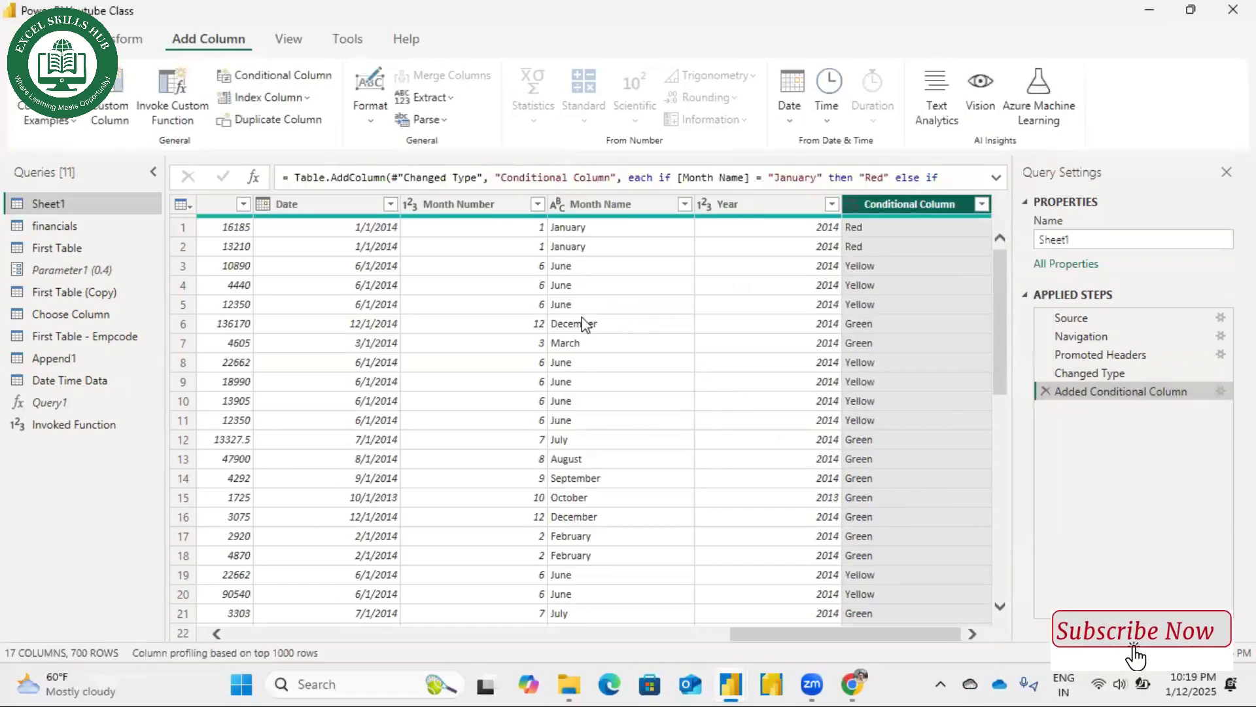
left_click(892, 259)
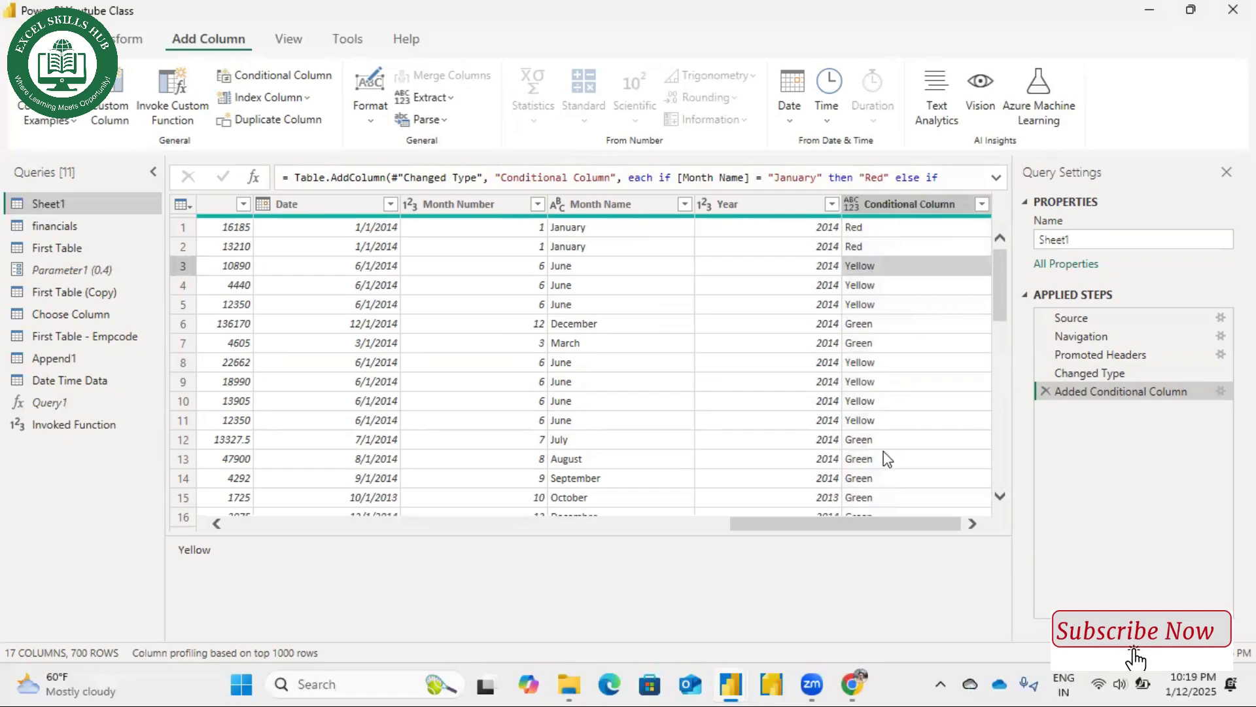
left_click(889, 345)
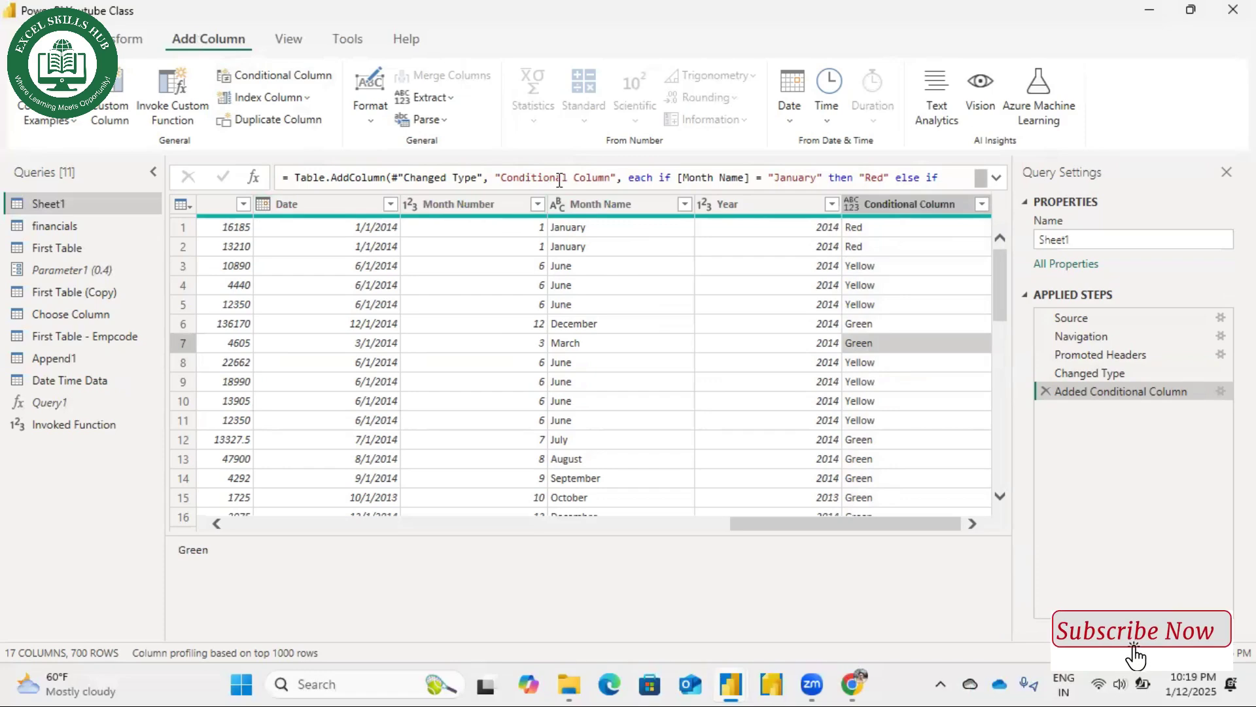
Step: Add two index columns to Sheet1, one starting from 0 and one starting from 1
left_click(305, 100)
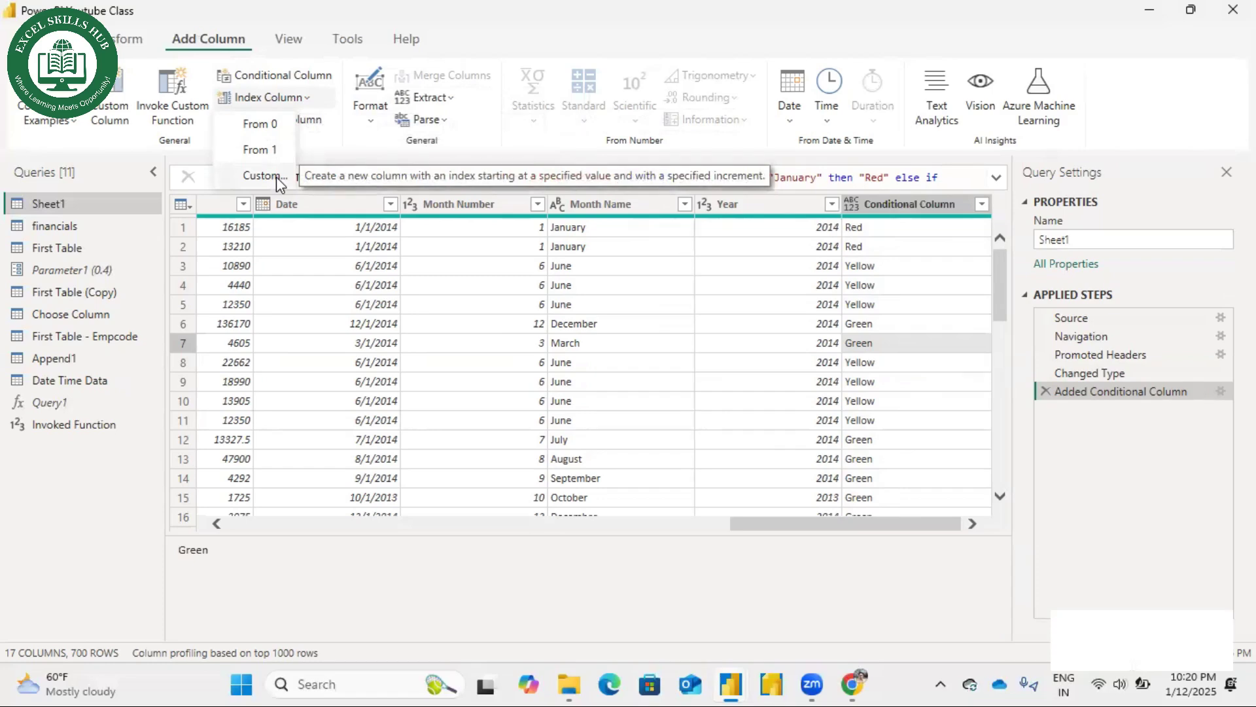
left_click(272, 124)
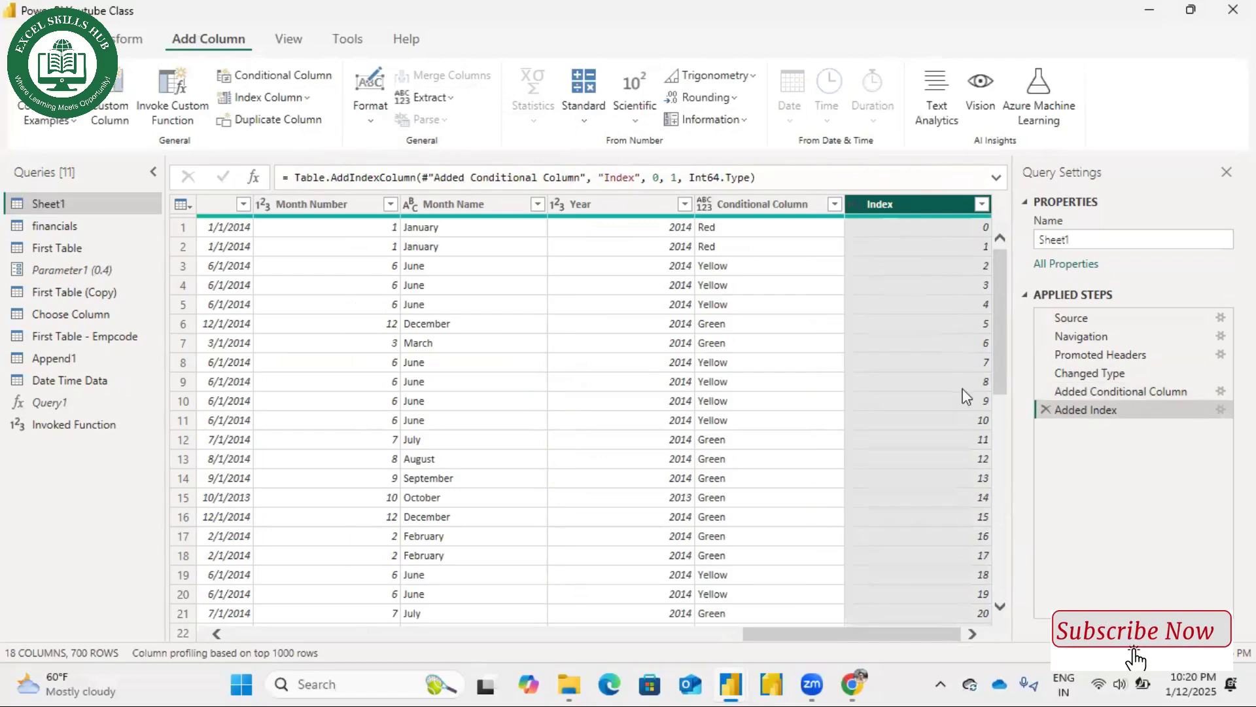
left_click(294, 104)
left_click(260, 149)
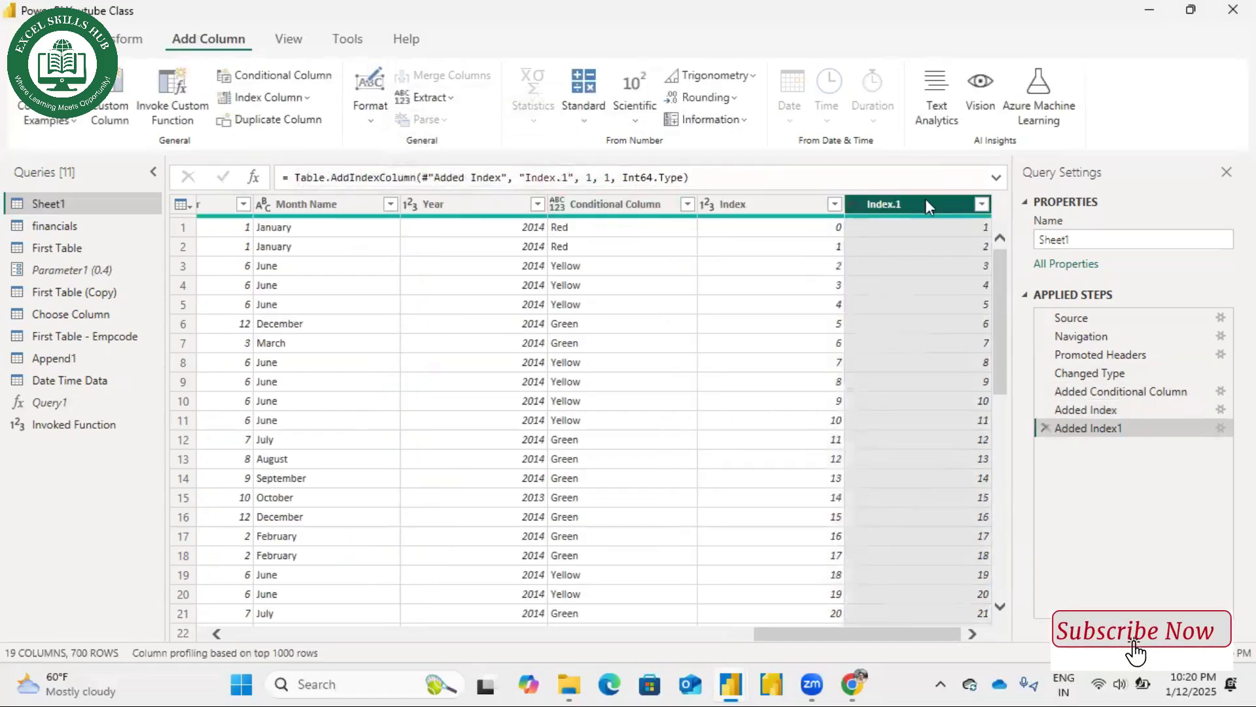
Step: Add a custom index column with a starting index of 5 and an increment of 5
left_click(273, 101)
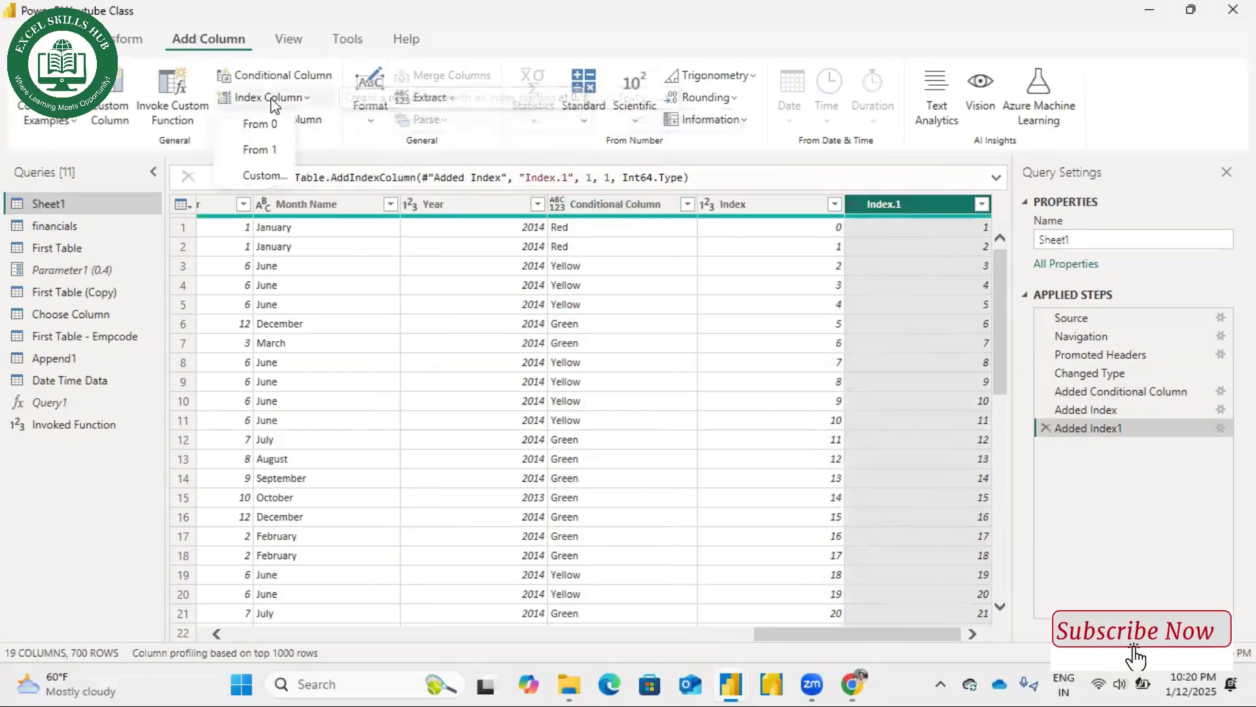
left_click(263, 184)
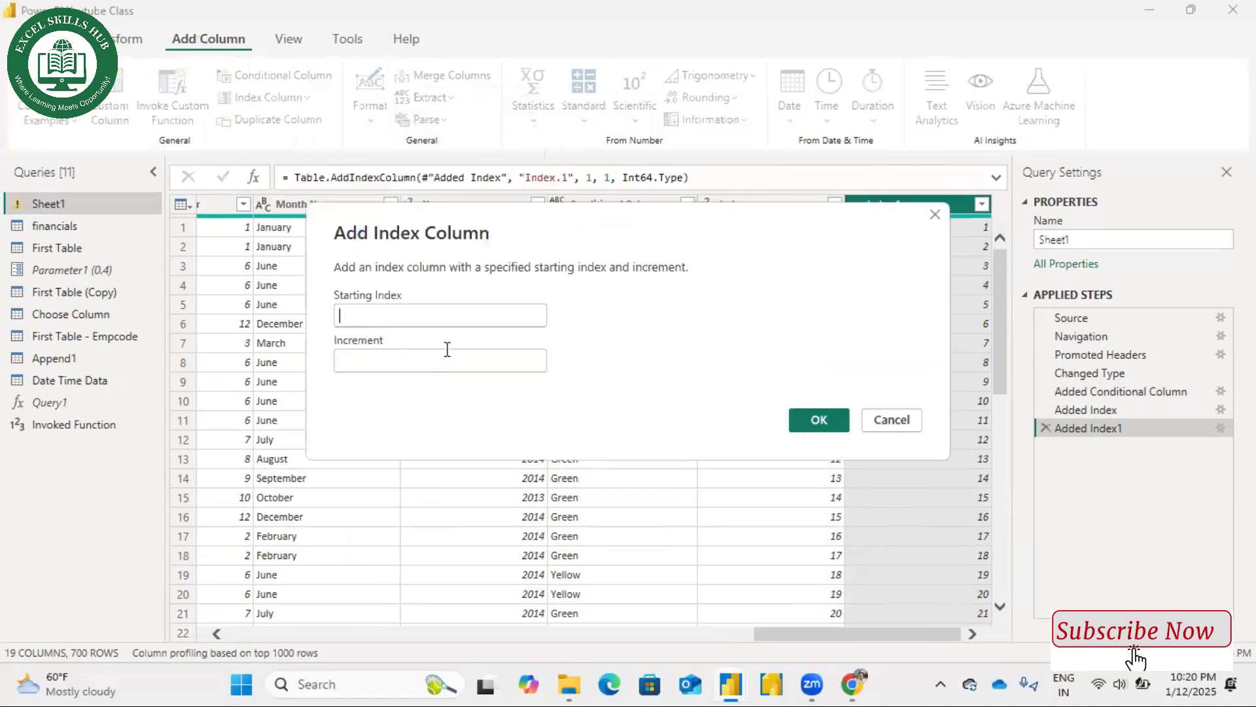
type("5")
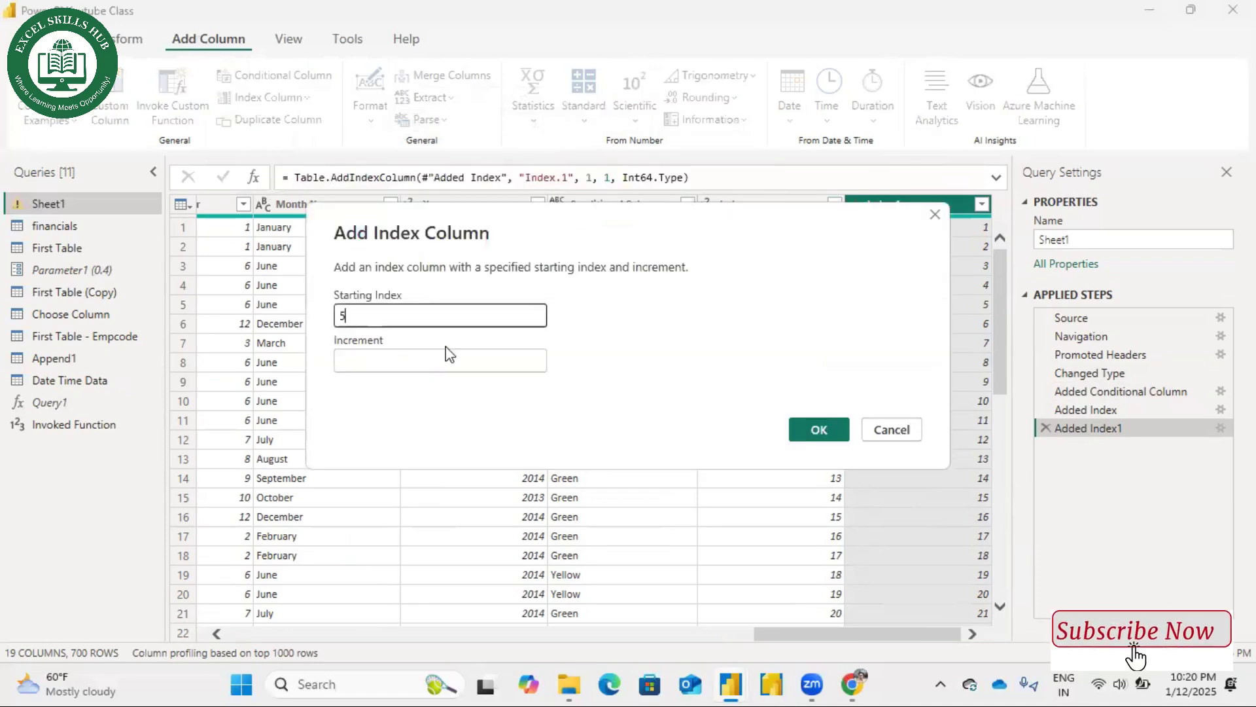
left_click(442, 355)
type("5")
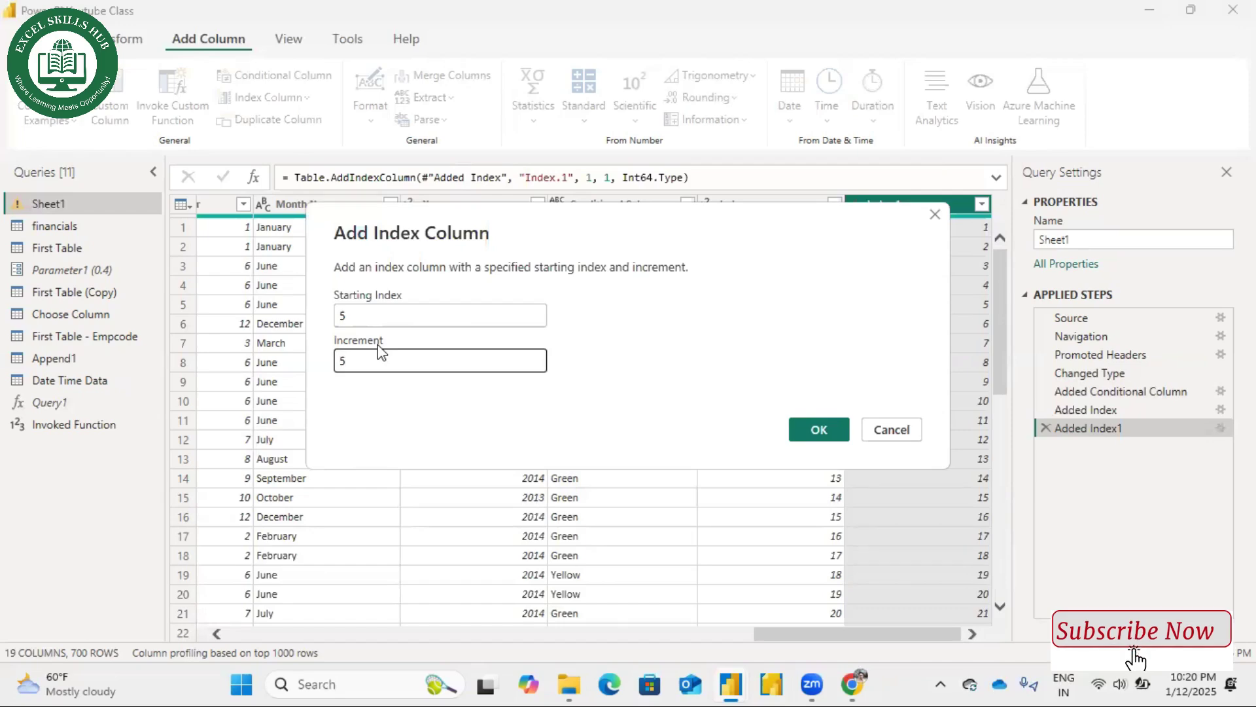
left_click(820, 430)
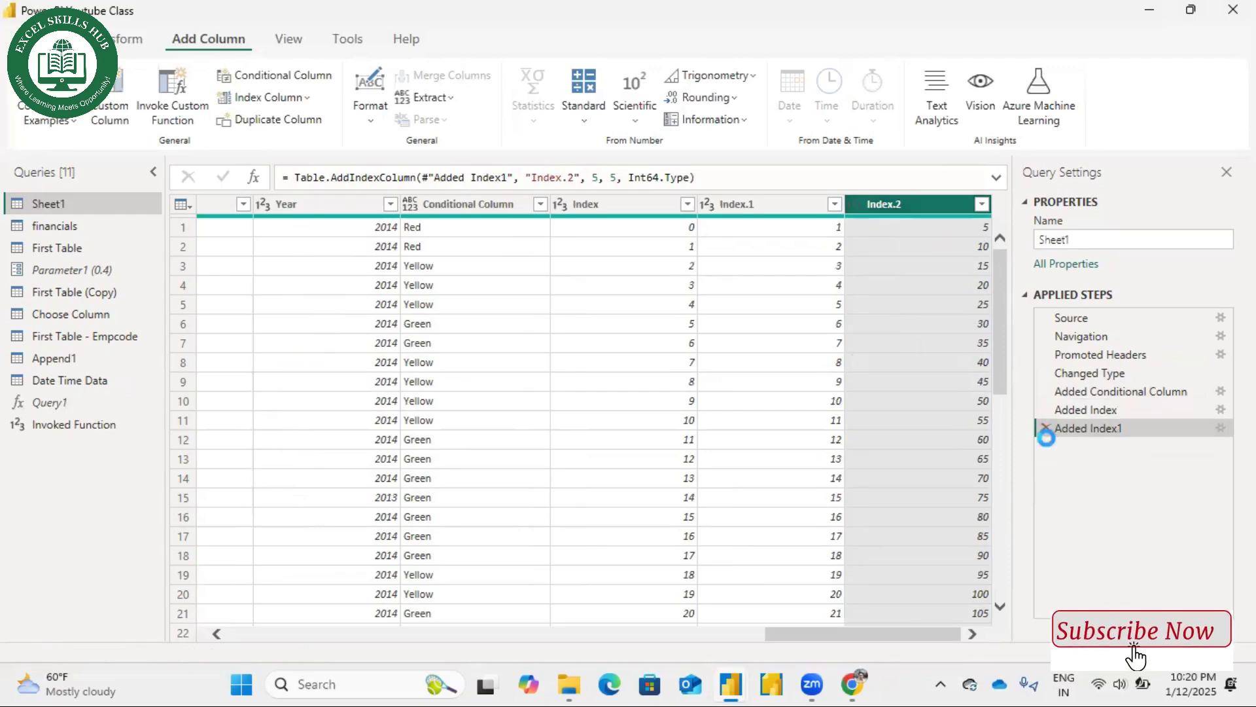
Step: Delete the three added index steps from the Sheet1 query
left_click(1045, 447)
left_click(1045, 427)
left_click(1046, 410)
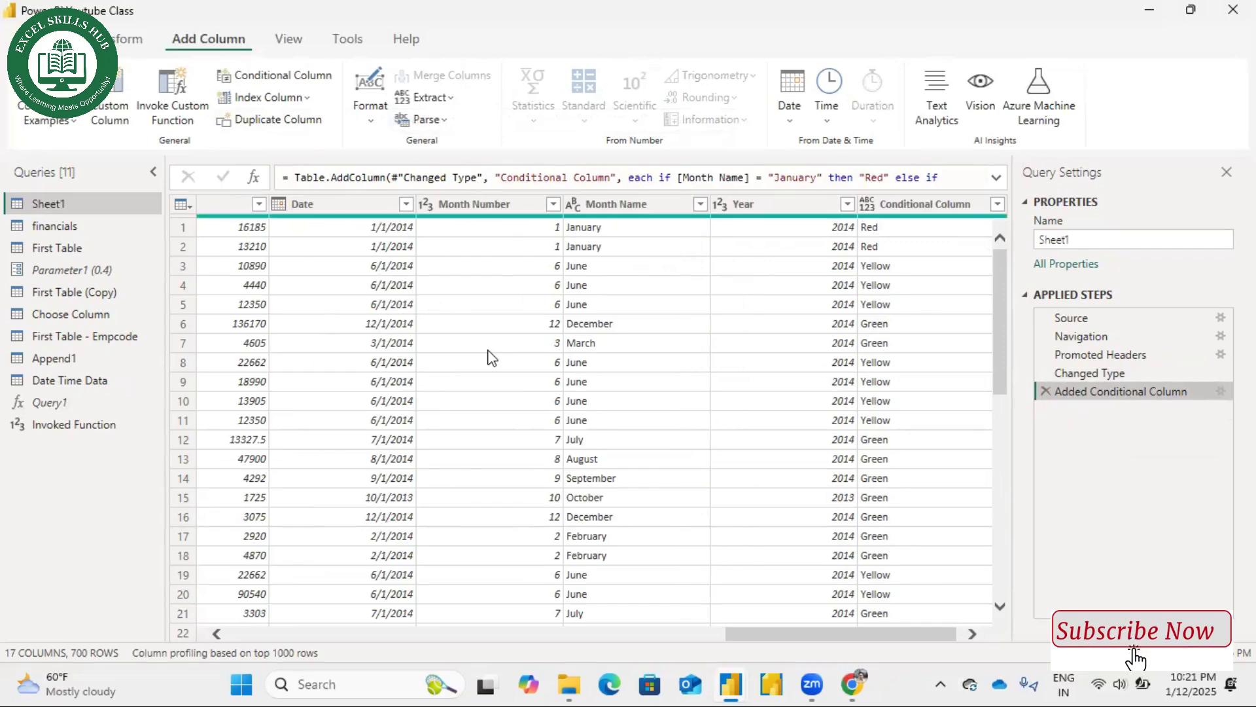
Step: Duplicate the Year column and delete the duplication step from the query
left_click(623, 203)
left_click(809, 205)
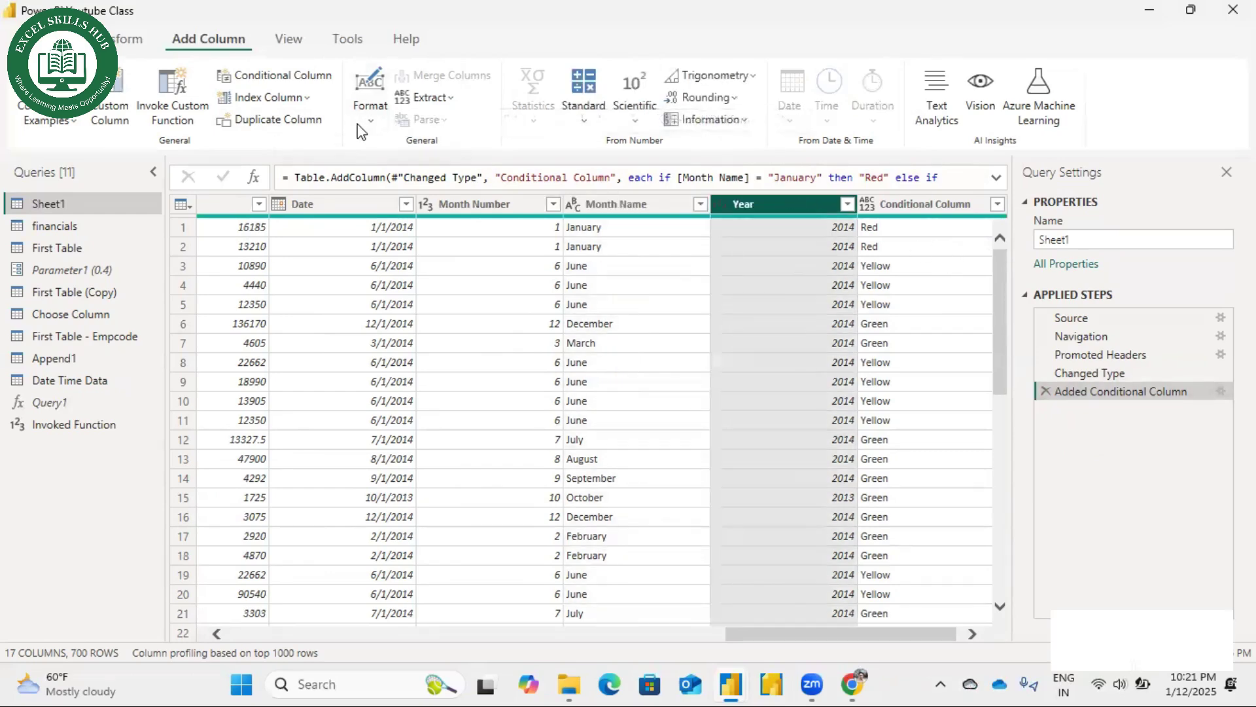
left_click(317, 118)
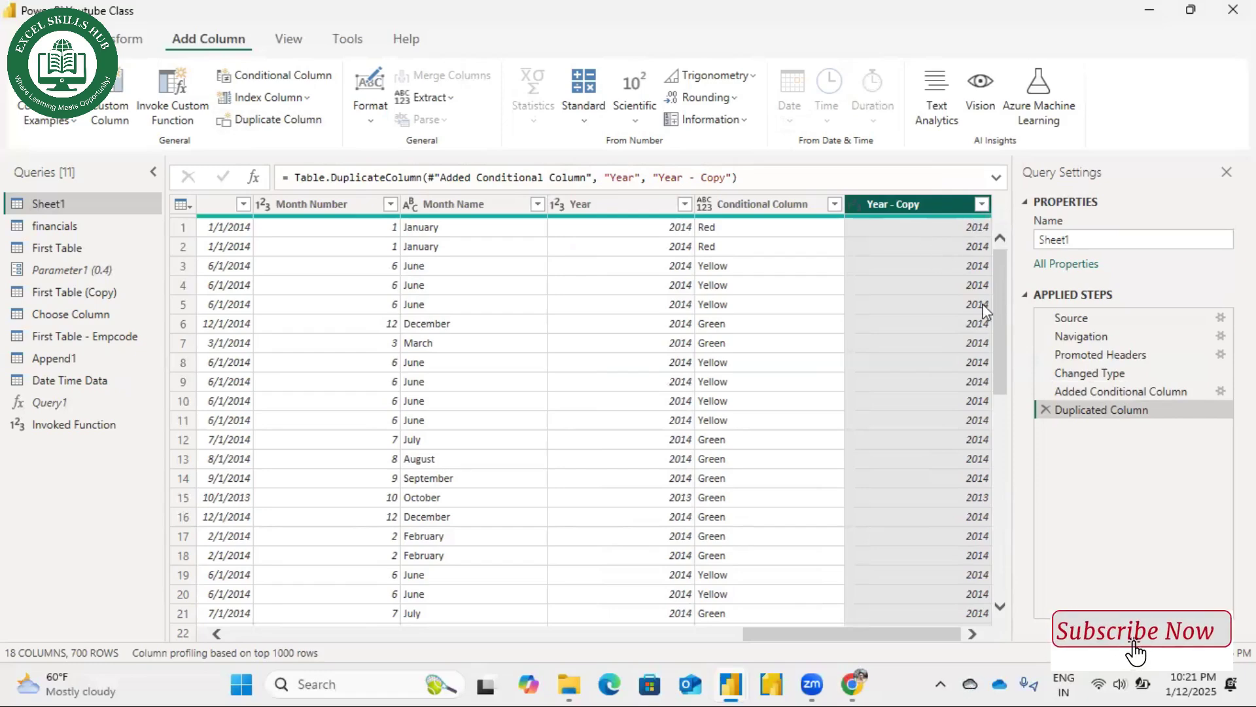
left_click(1046, 409)
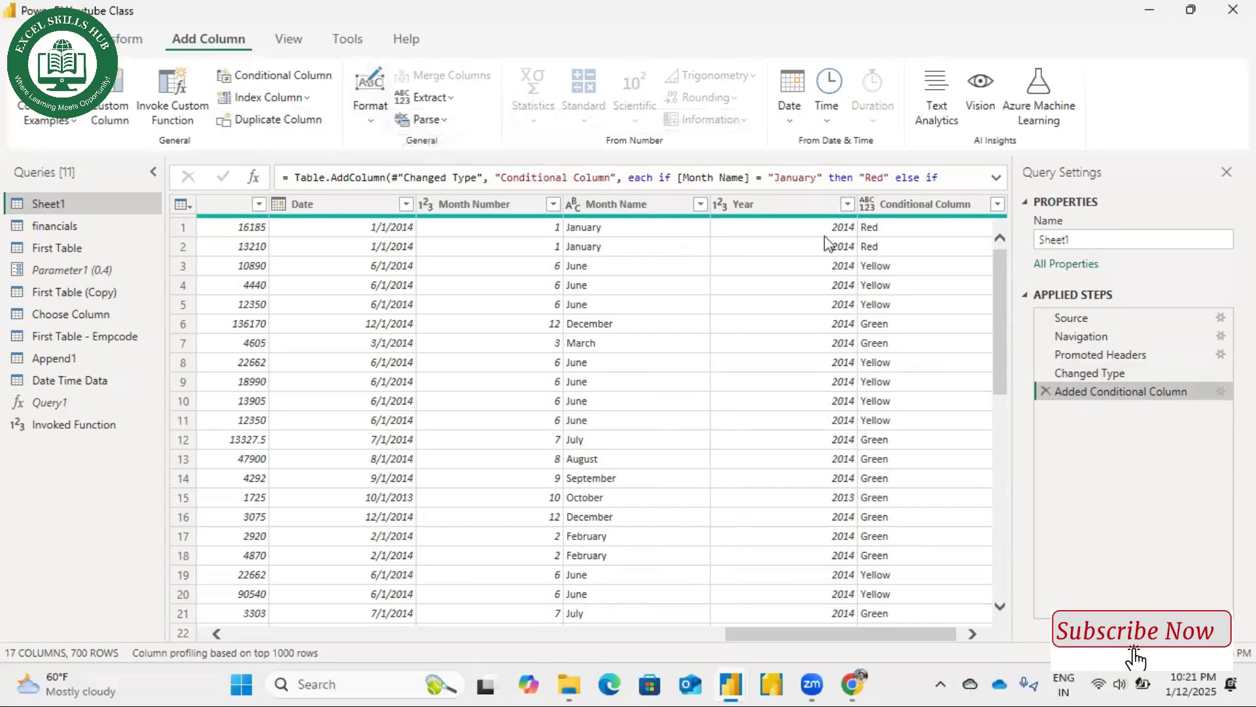
Step: Add a lowercase version of the Conditional Column and delete that step from the query
left_click(925, 203)
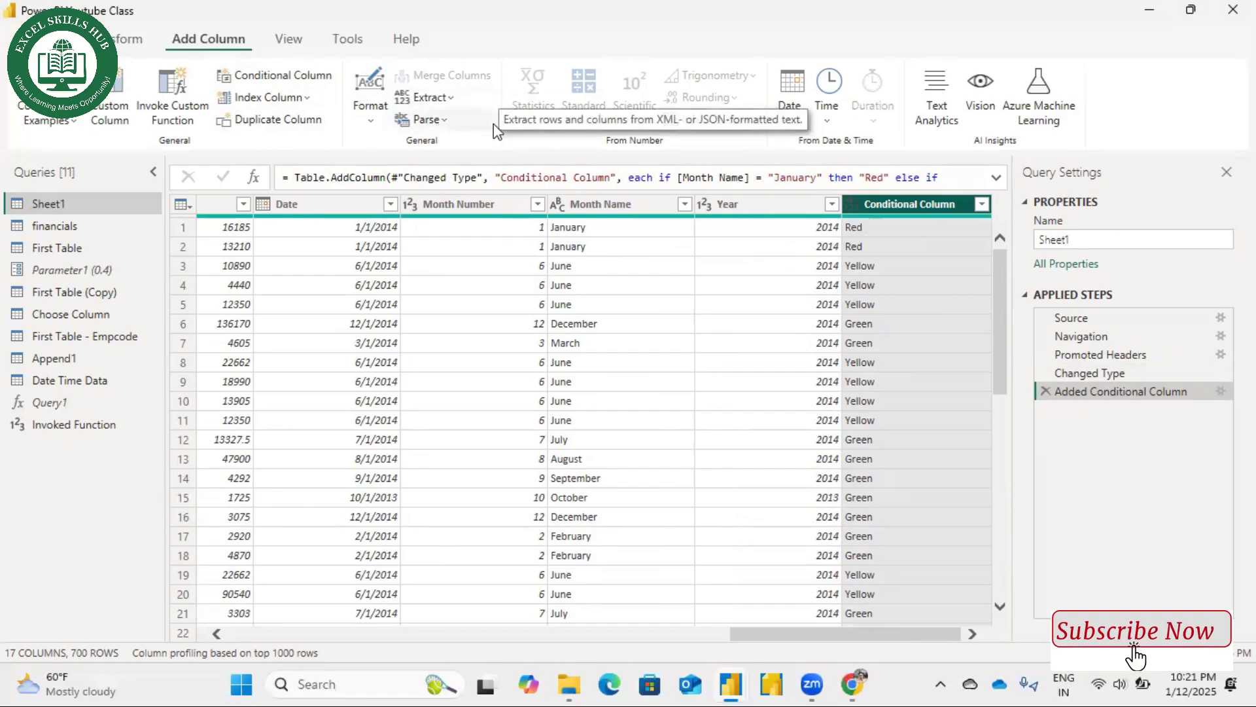
left_click(122, 41)
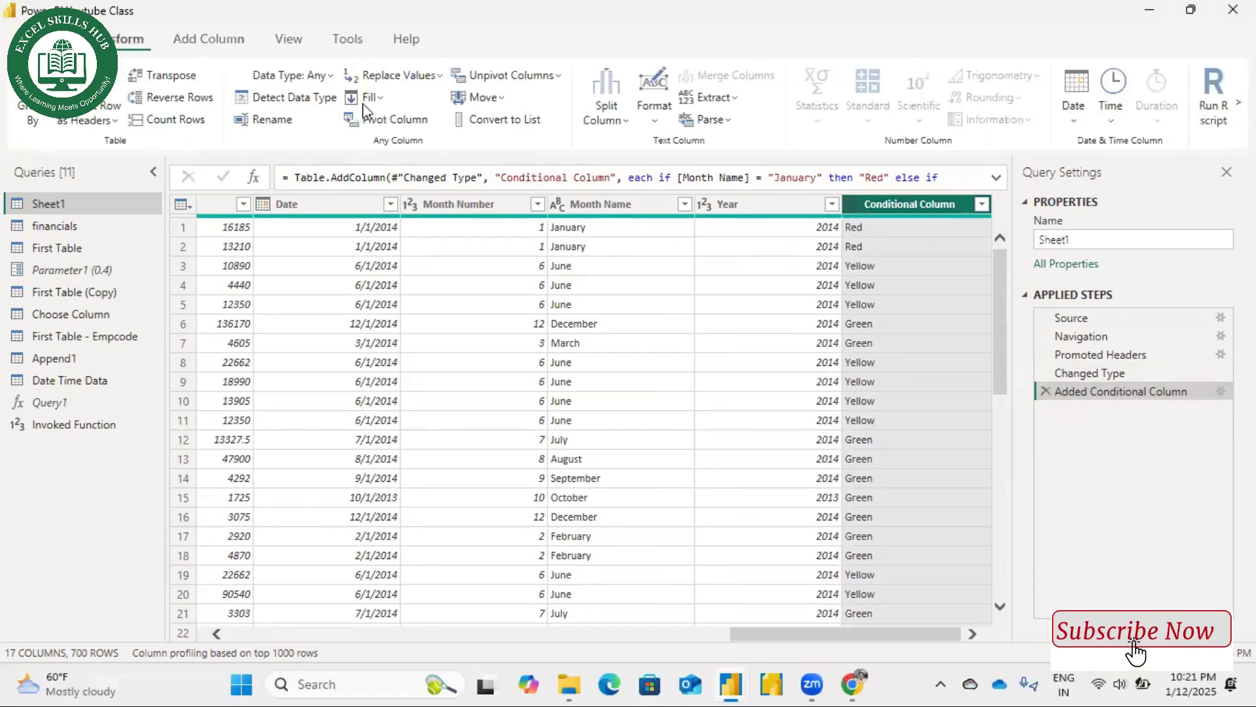
left_click(197, 38)
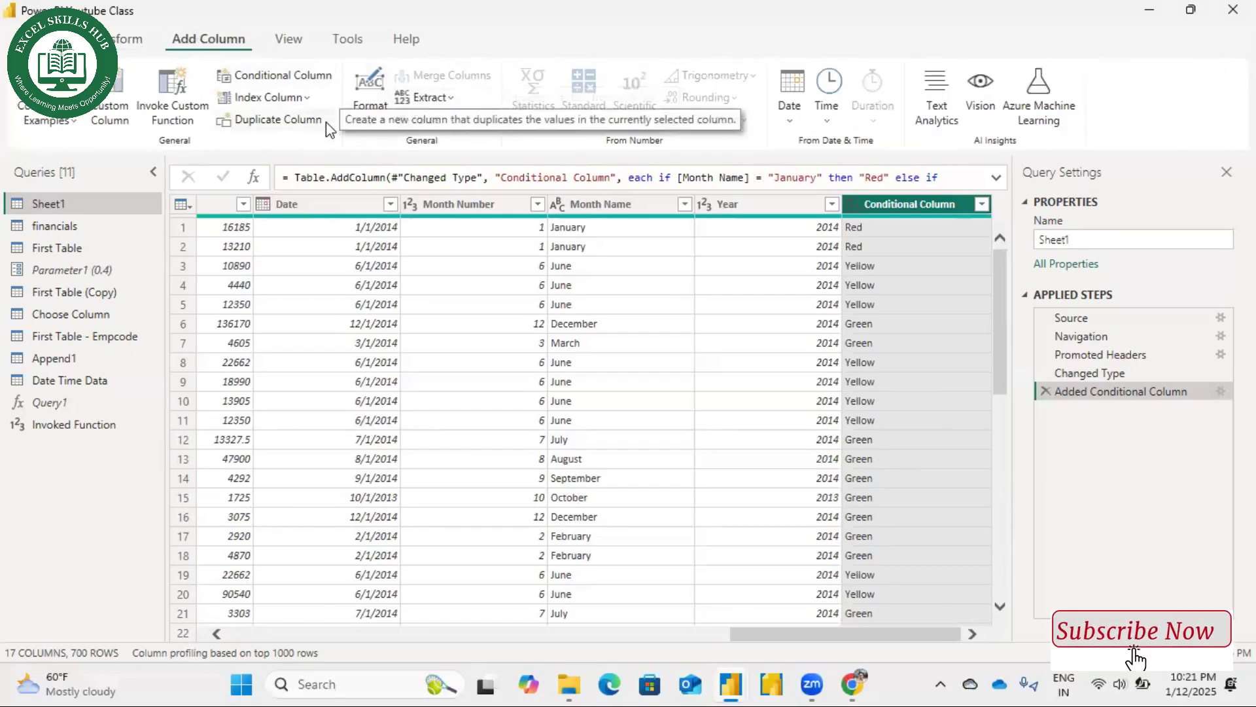
left_click(374, 123)
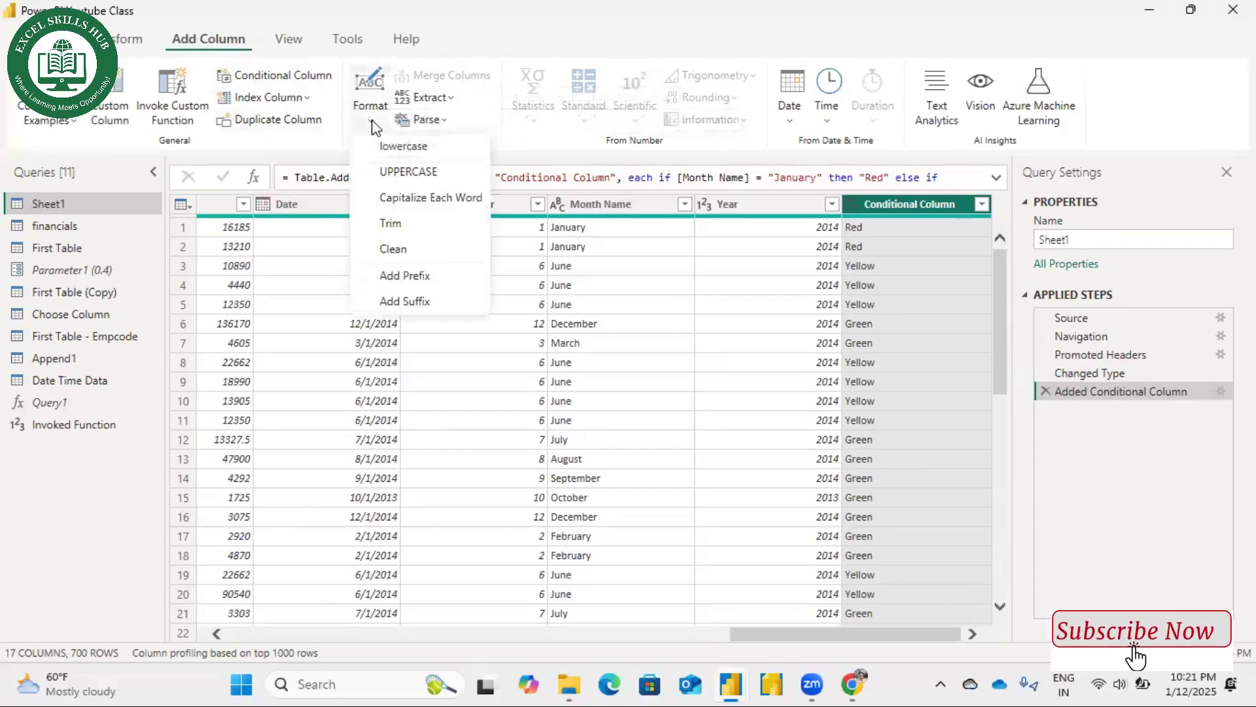
left_click(401, 149)
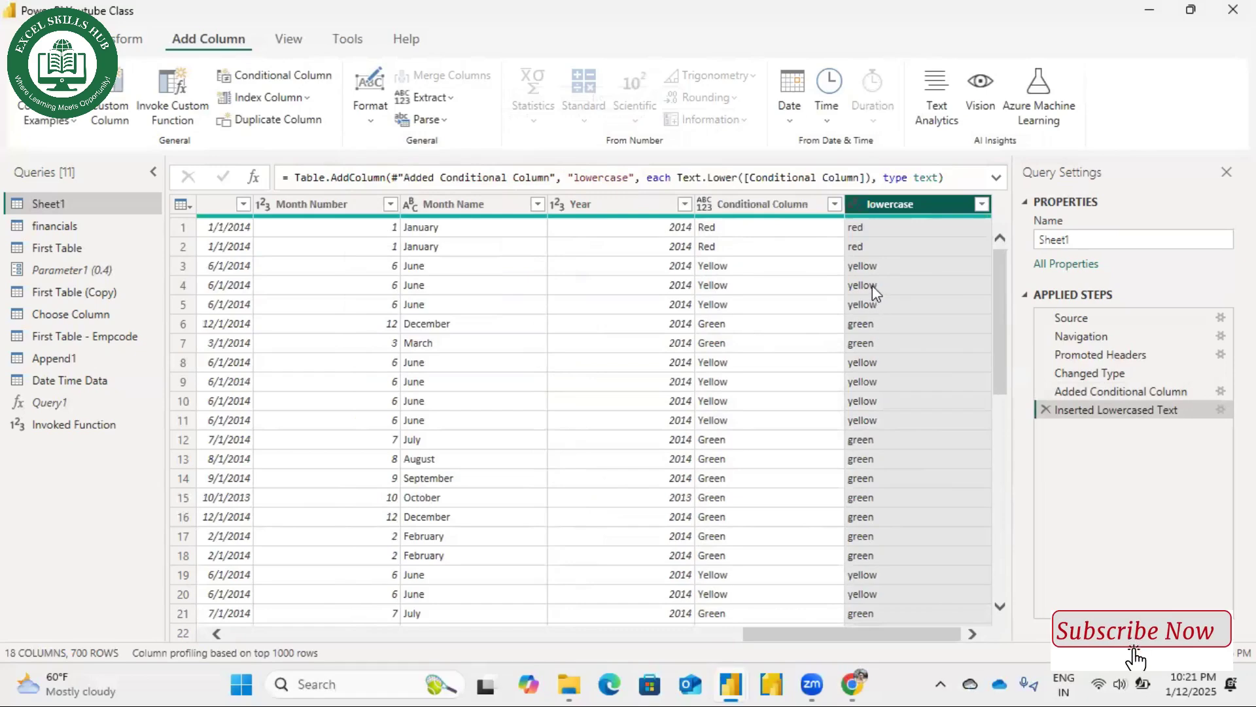
left_click(1045, 411)
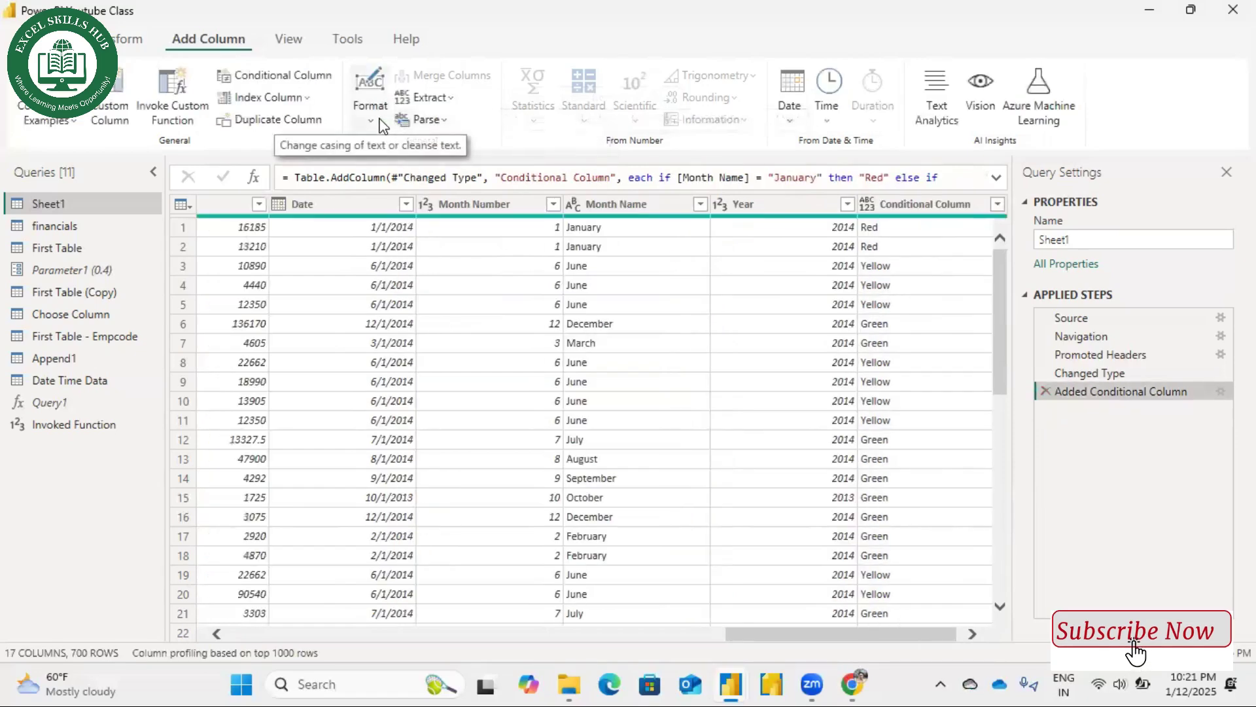
Step: Add an UPPERCASE column from Segment and a Capitalize Each Word column based on the uppercase text
left_click(380, 119)
left_click(409, 172)
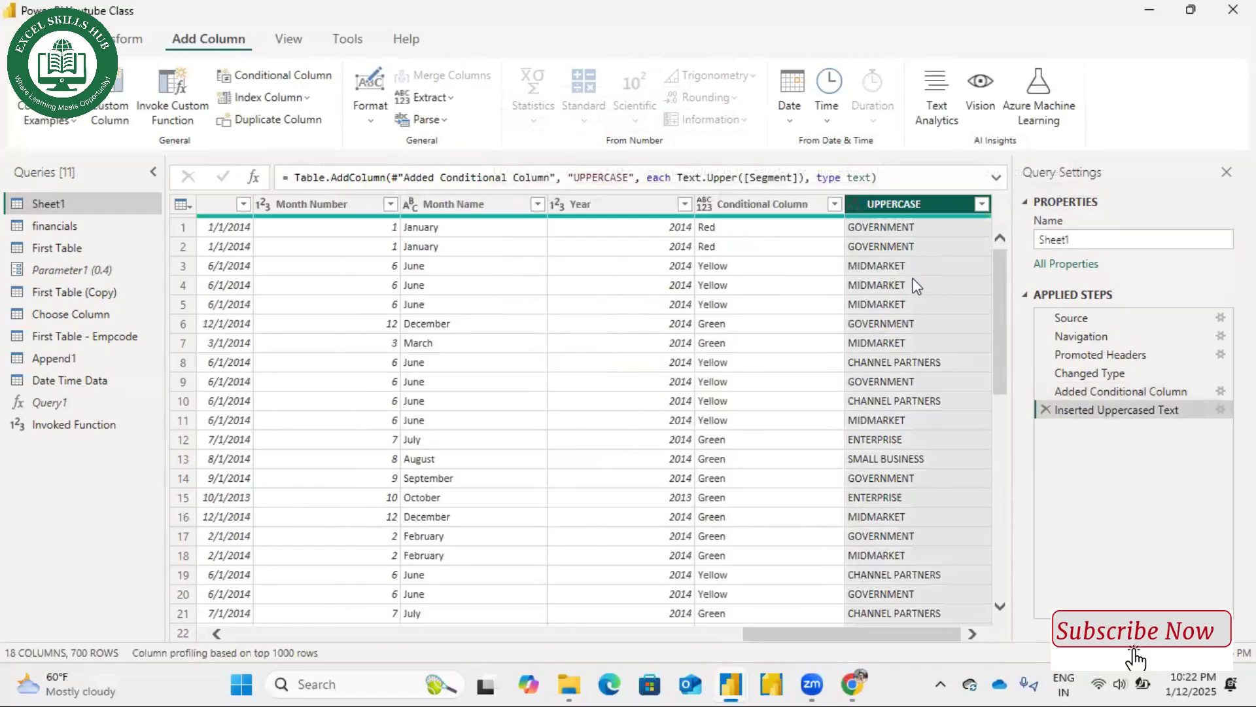
left_click(370, 121)
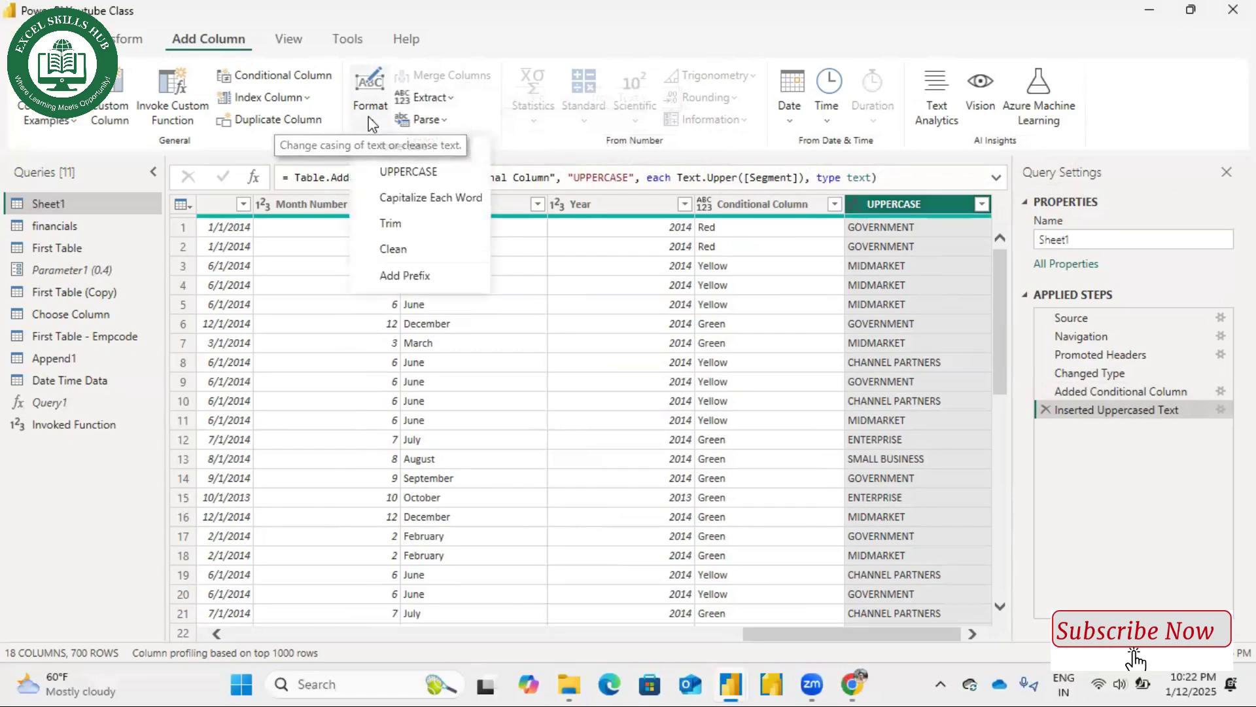
left_click(442, 200)
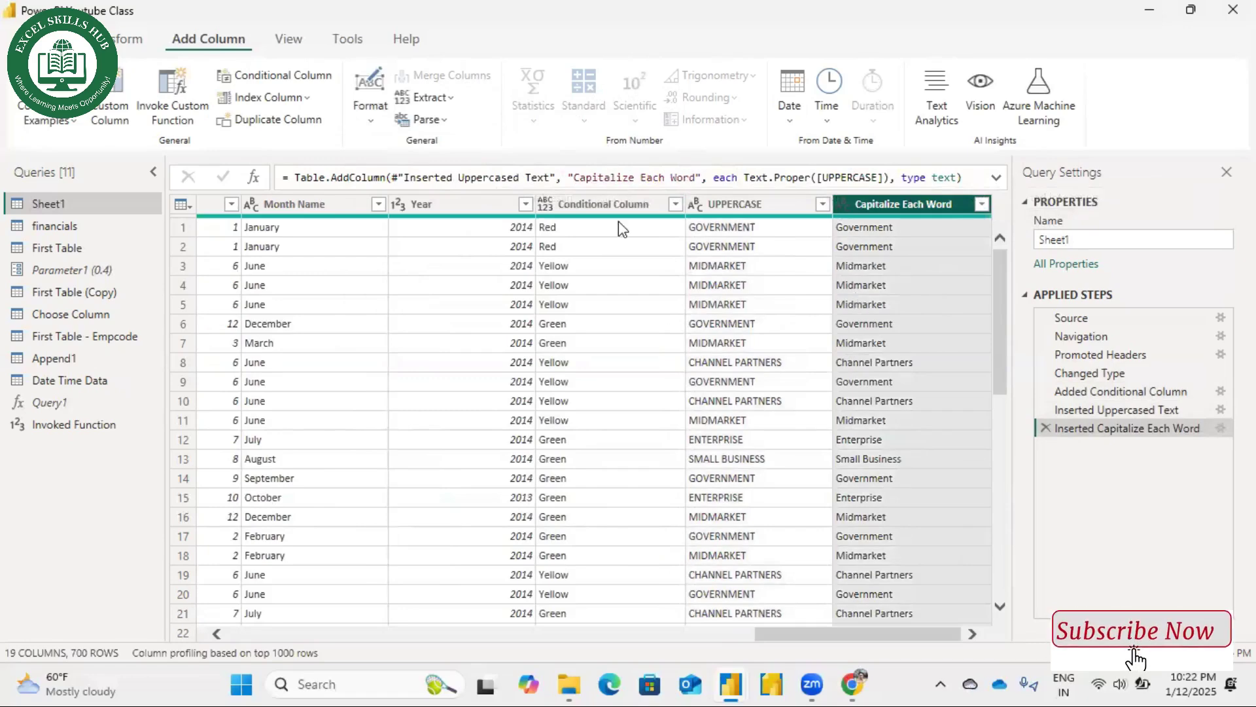
Step: Add a Trim column from the capitalized text and a Clean column from the trimmed text
left_click(371, 127)
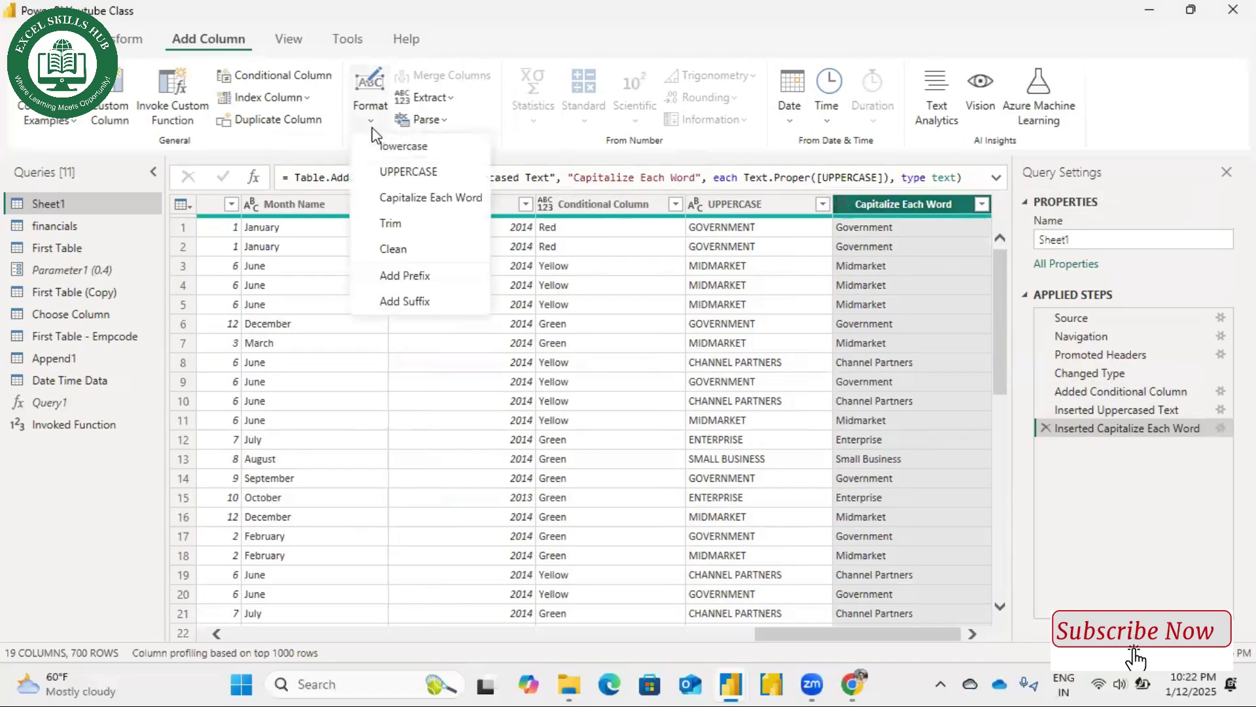
left_click(398, 224)
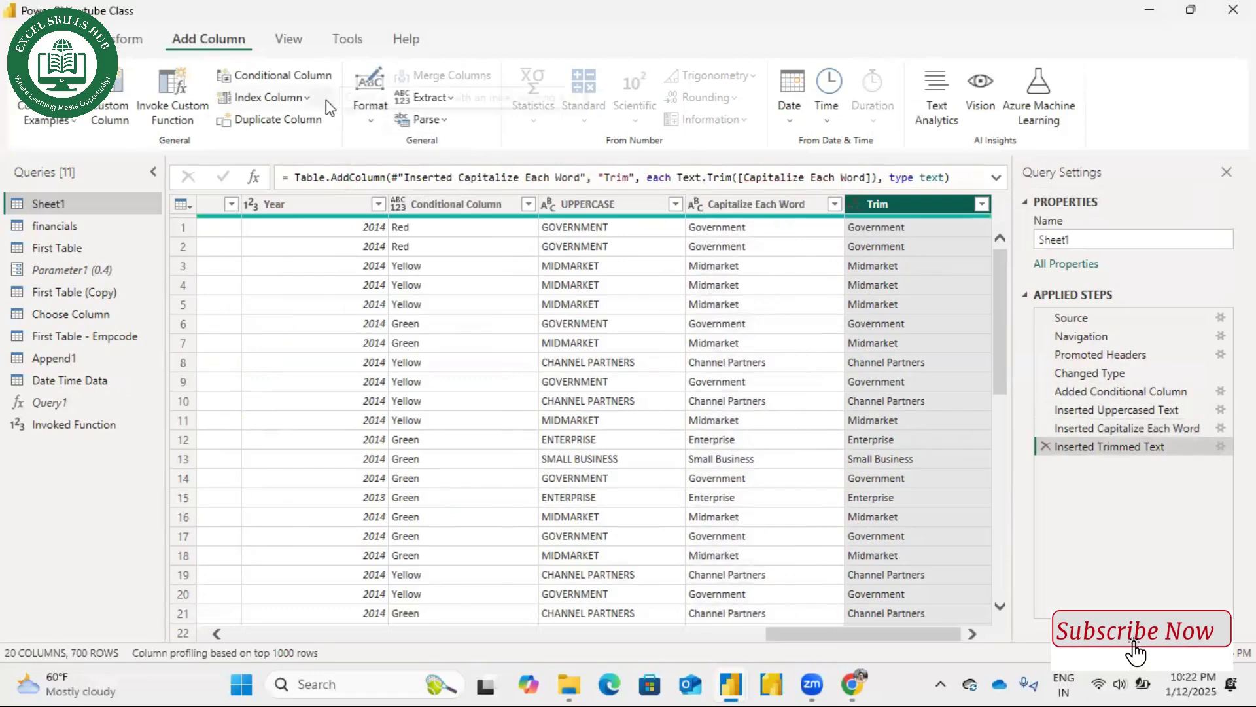
left_click(372, 127)
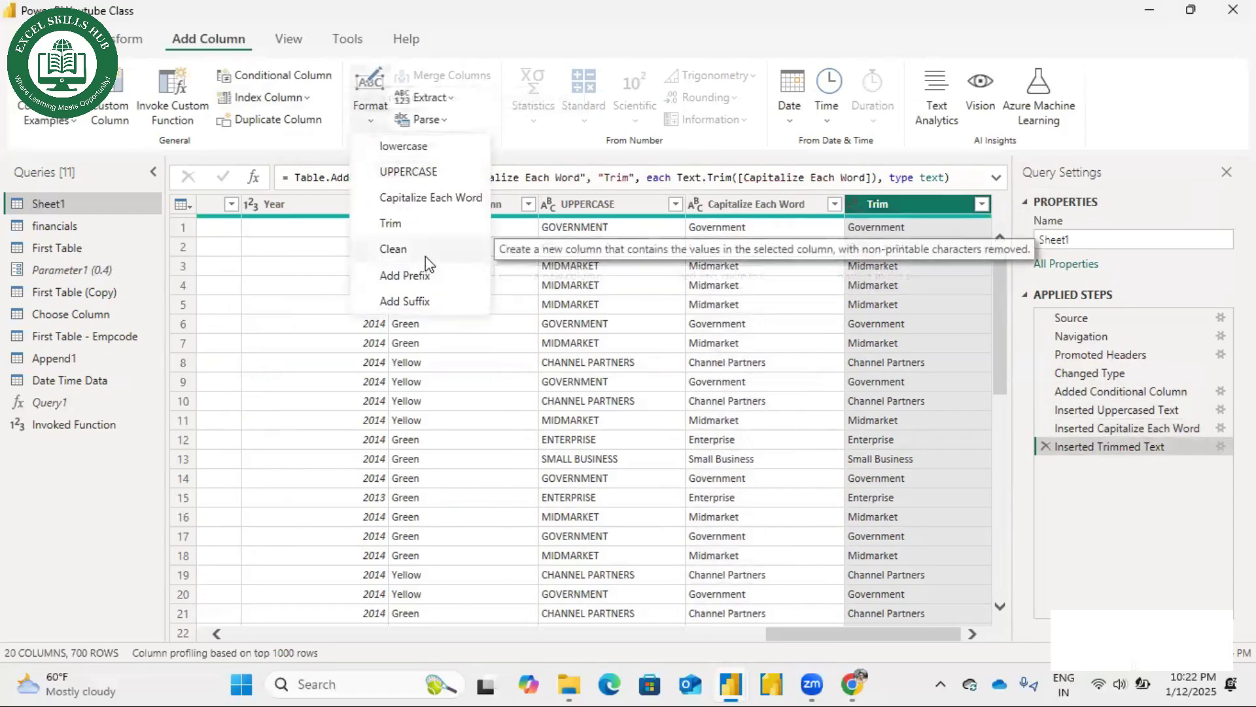
left_click(395, 249)
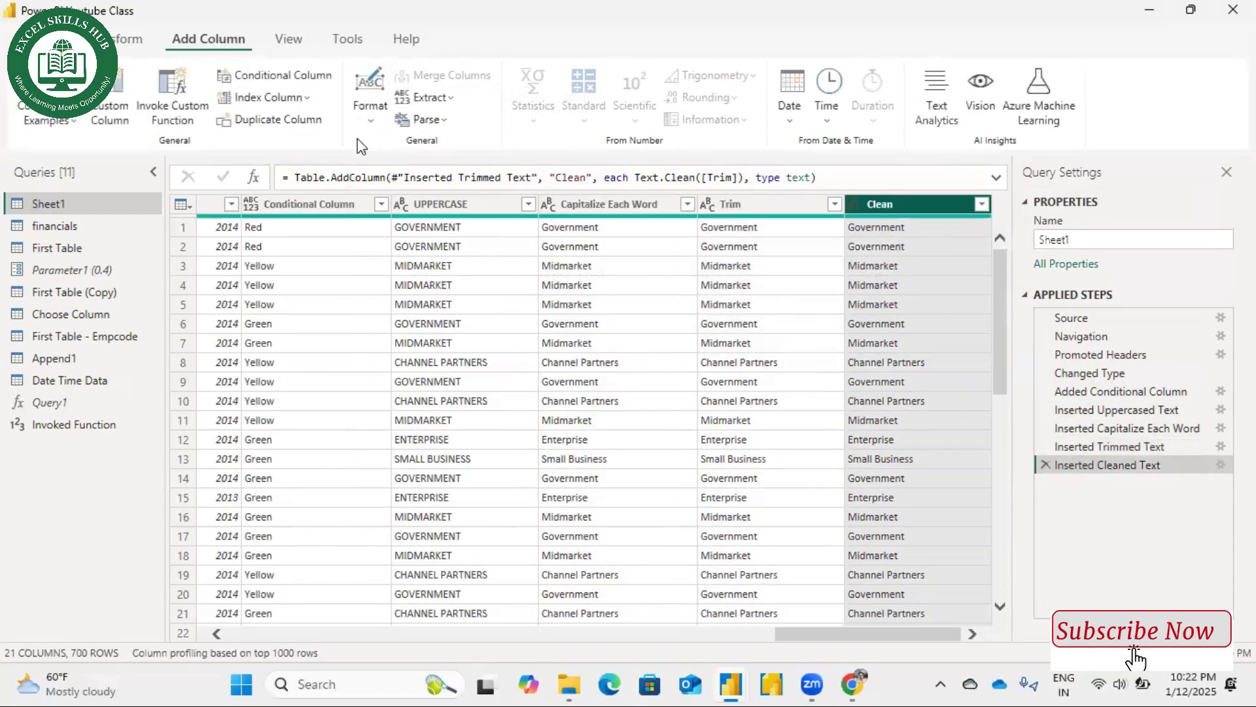
Step: Add a new column that puts the prefix * in front of the Clean column's values
left_click(369, 115)
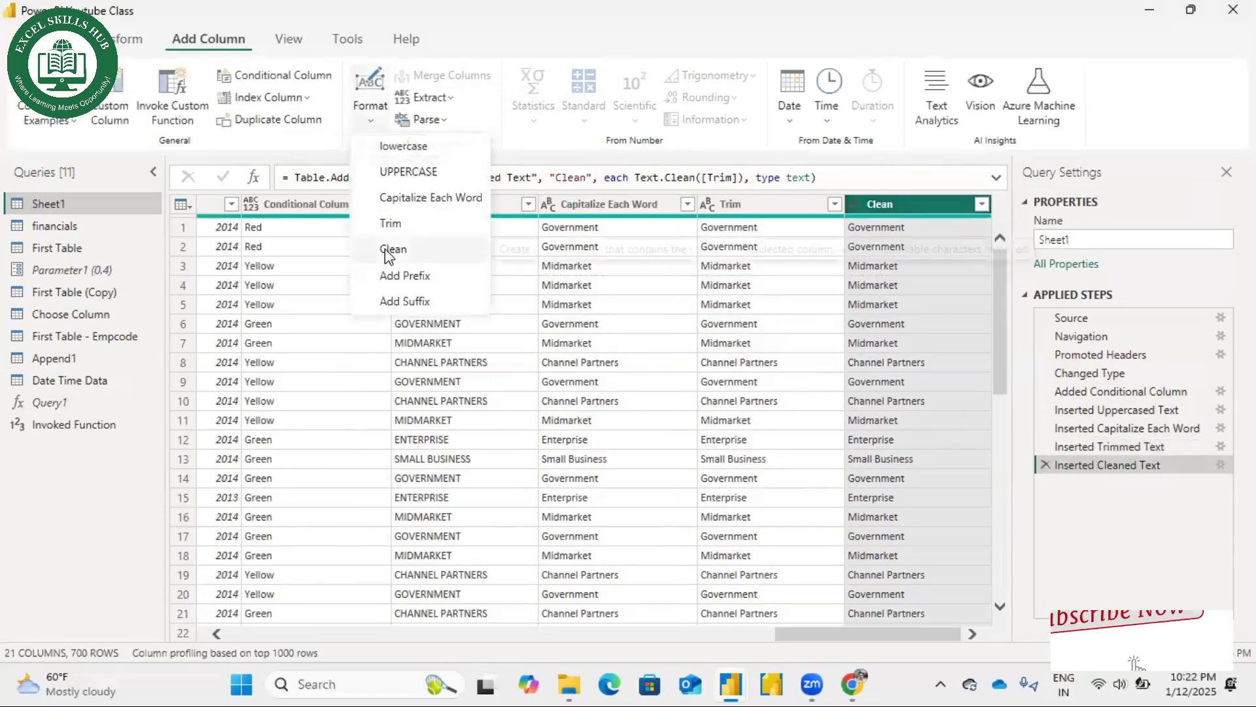
left_click(405, 276)
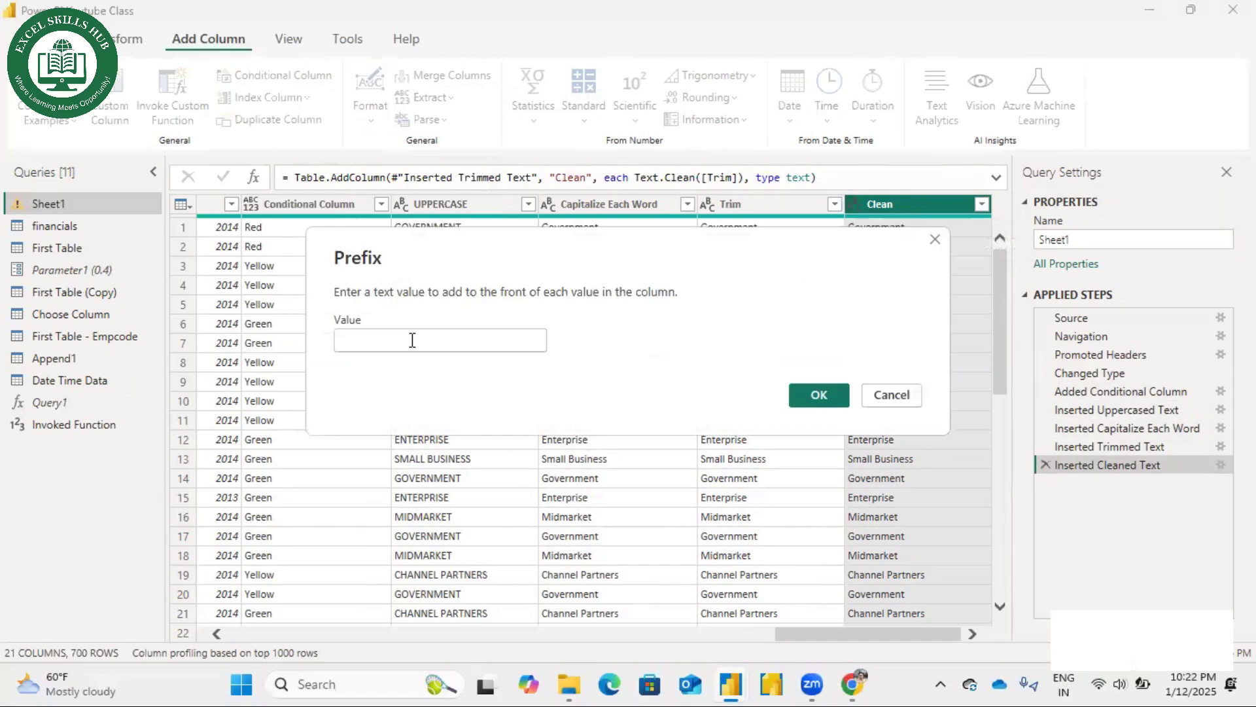
type("*")
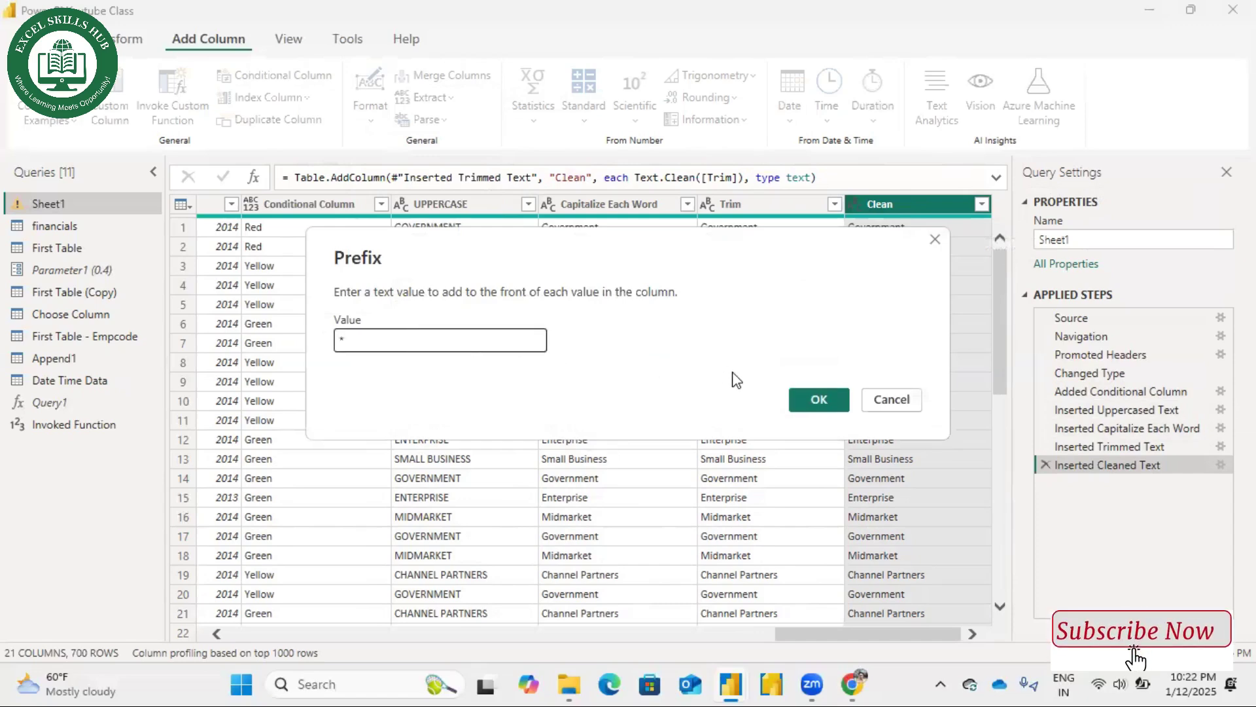
left_click(817, 399)
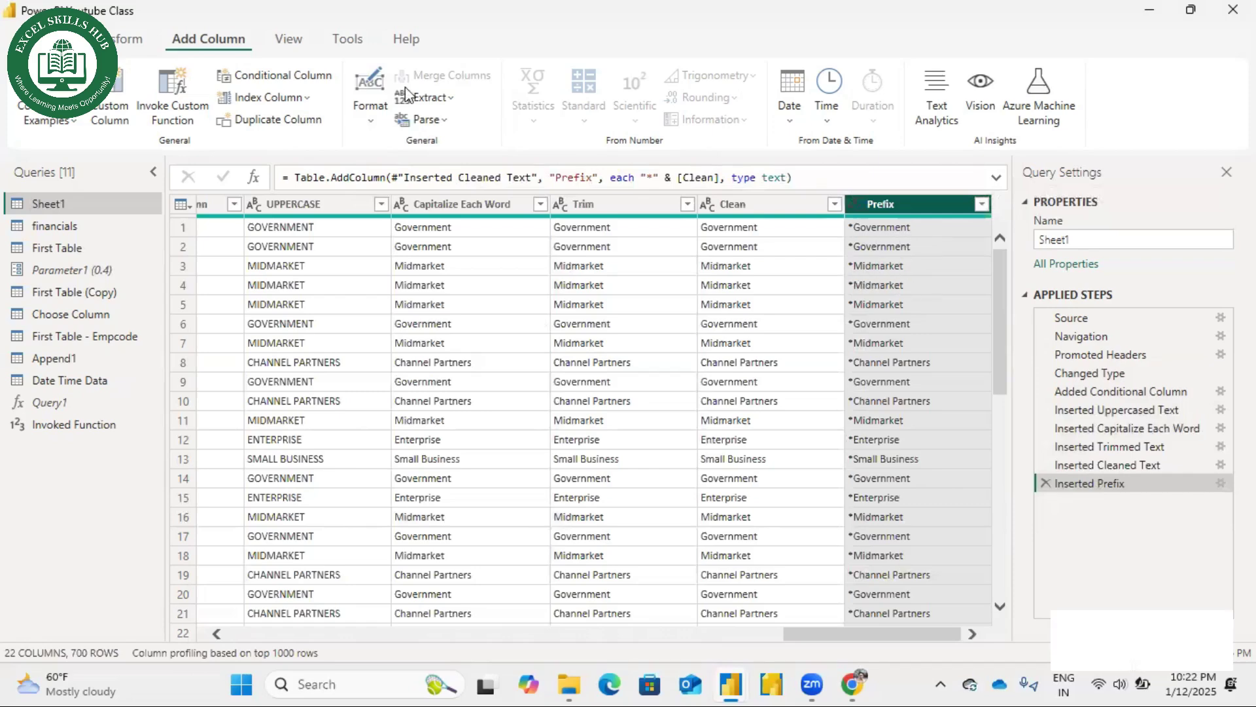
Step: Add a new column that appends the suffix % to the Prefix column's values
left_click(367, 121)
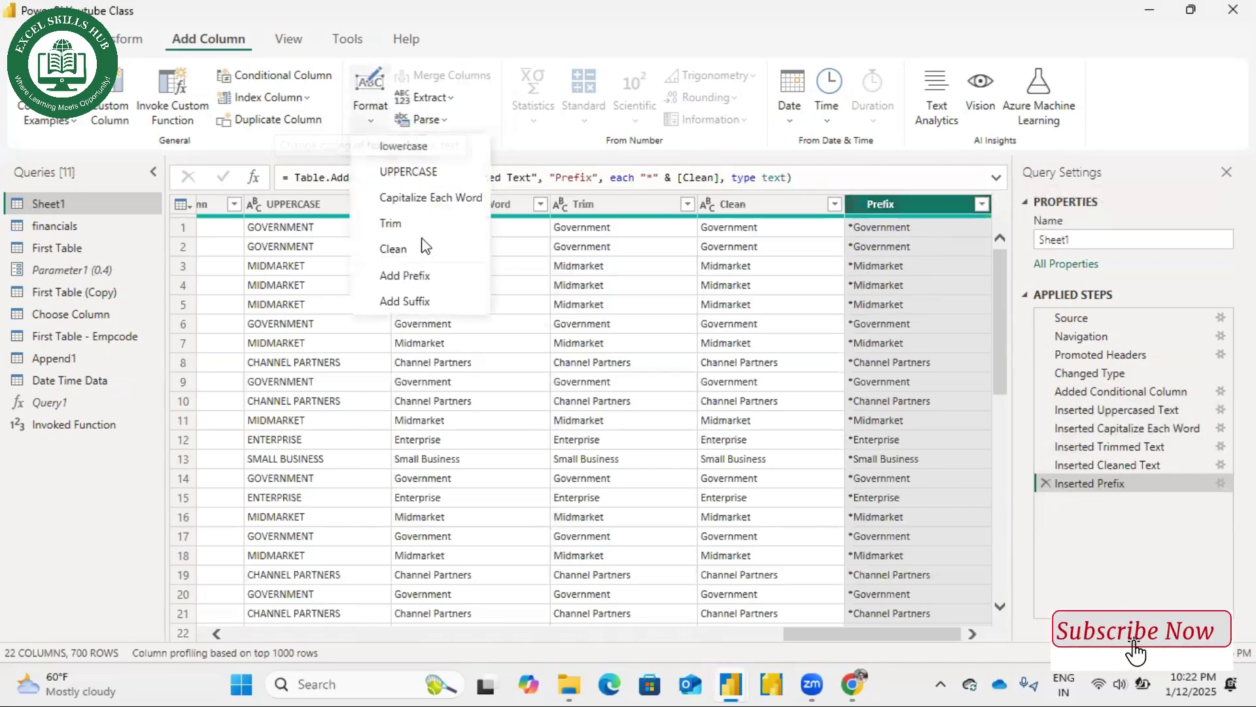
left_click(430, 302)
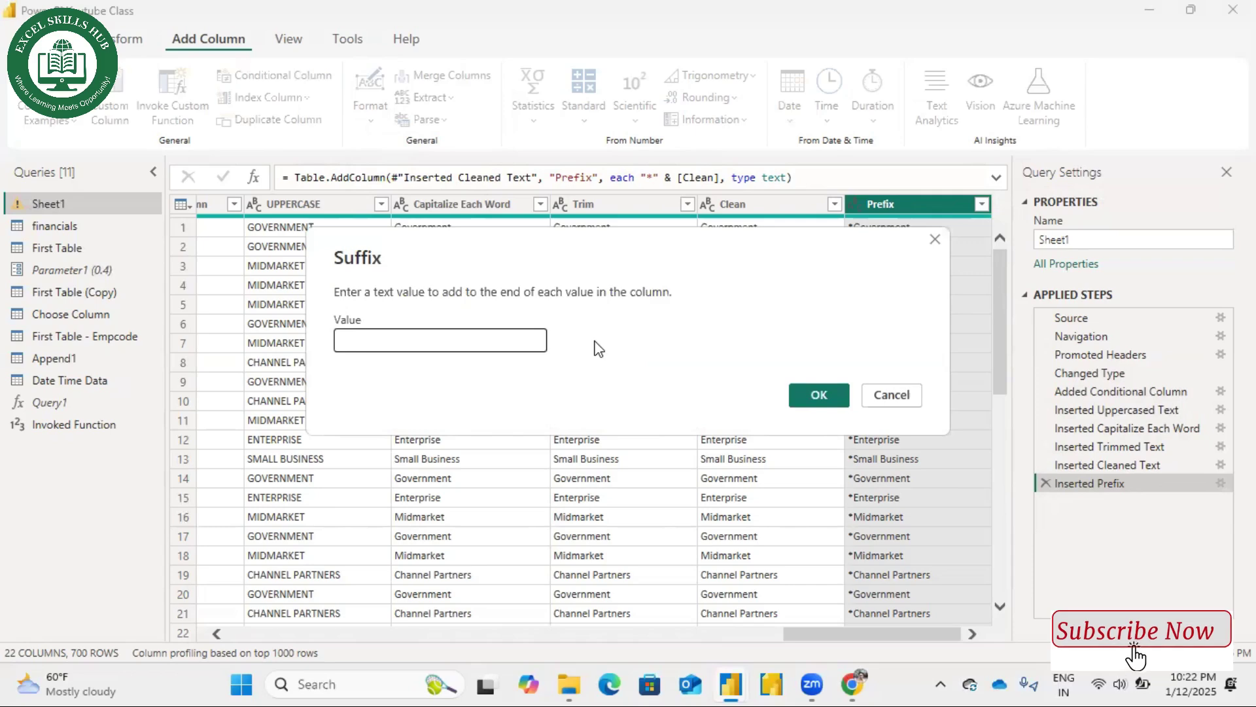
type("%")
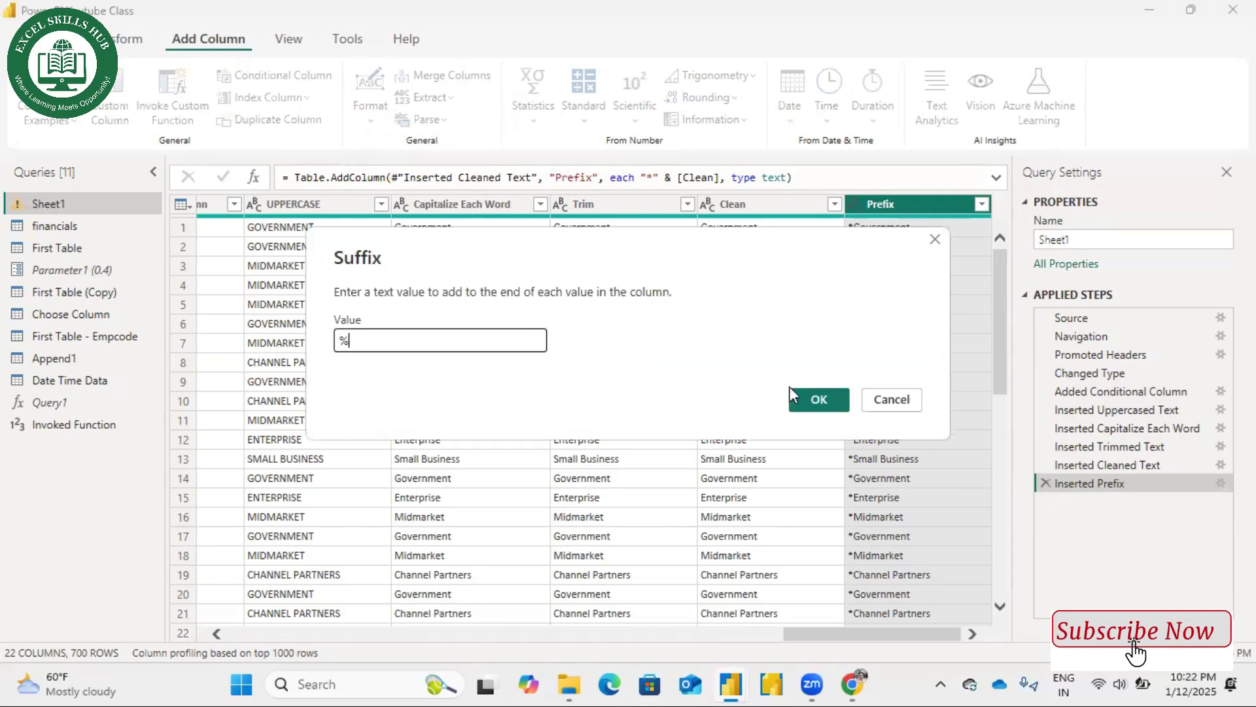
left_click(814, 398)
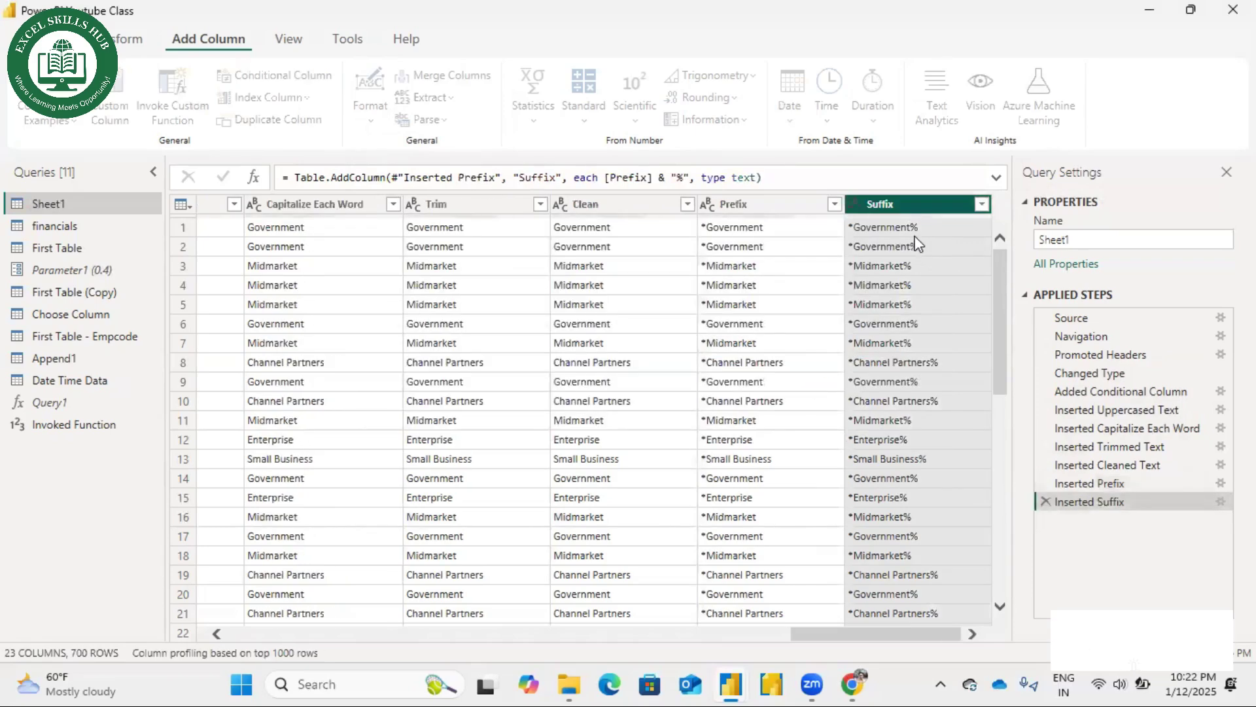